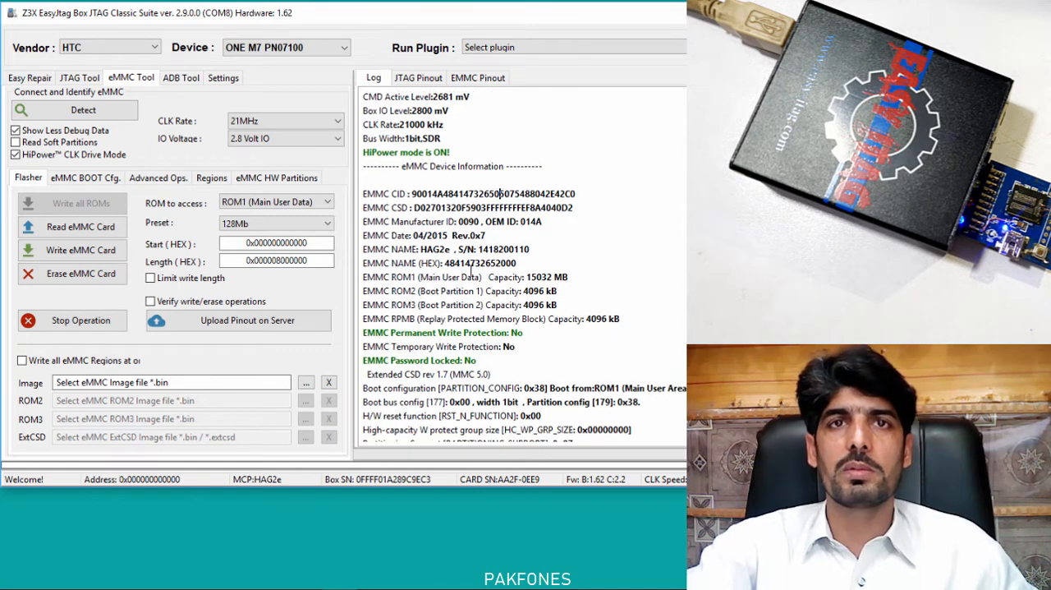
# Examine the eMMC's user data and boot partition capacities in the log, plus the Regions and eMMC boot configuration pages.
pyautogui.moveTo(576, 279); pyautogui.dragTo(525, 272)
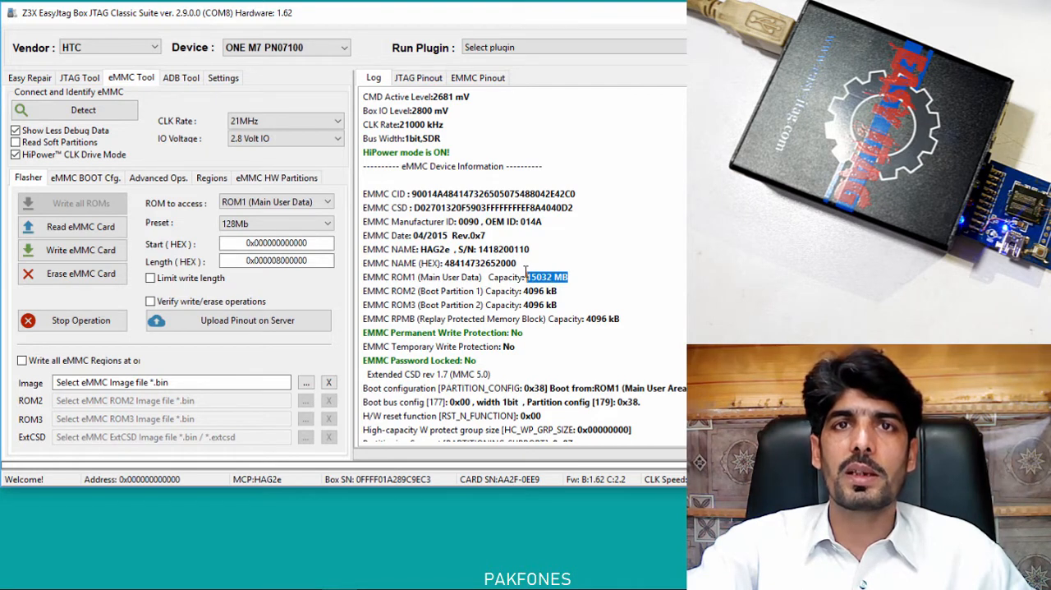
pyautogui.click(540, 290)
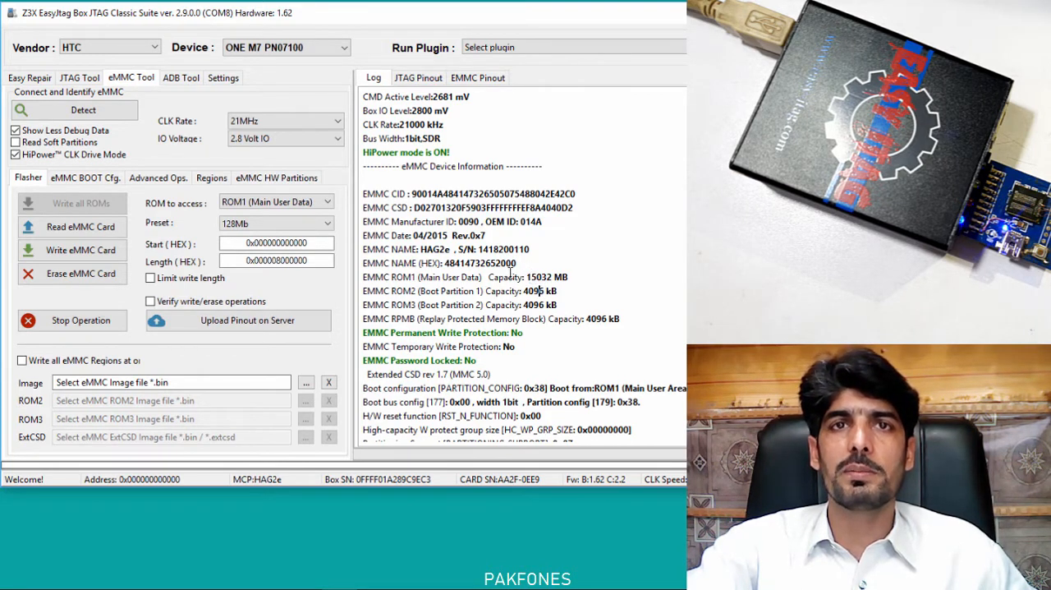
pyautogui.moveTo(569, 277); pyautogui.dragTo(532, 277)
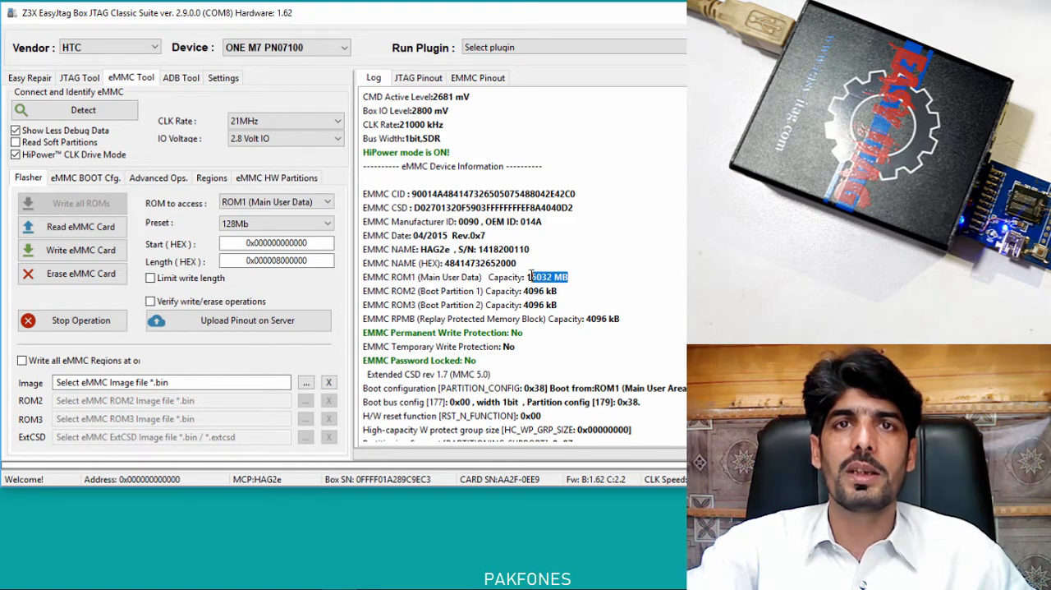
pyautogui.click(584, 291)
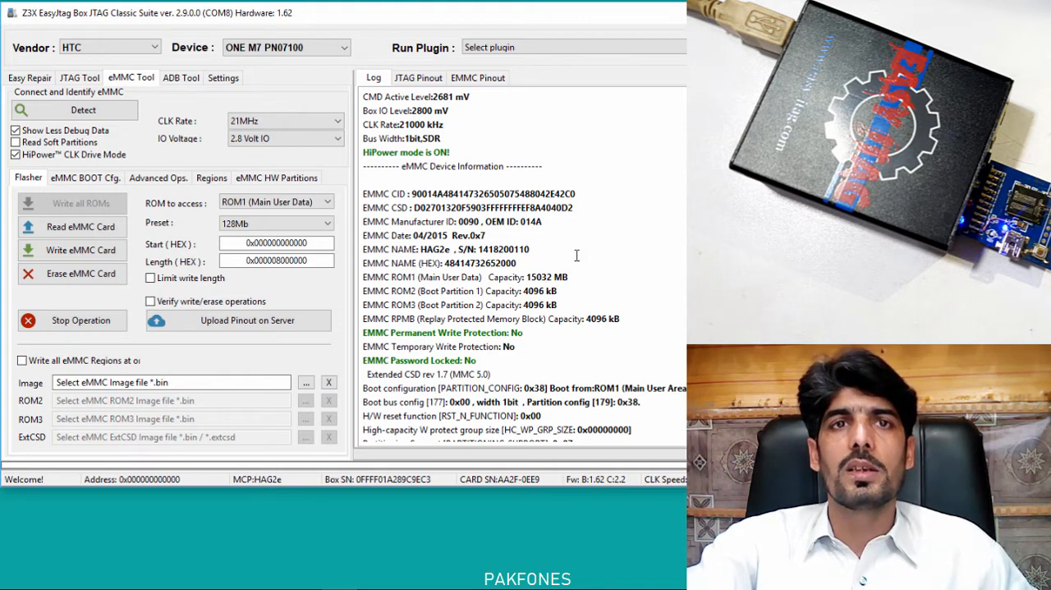
pyautogui.scroll(-1, 575, 256)
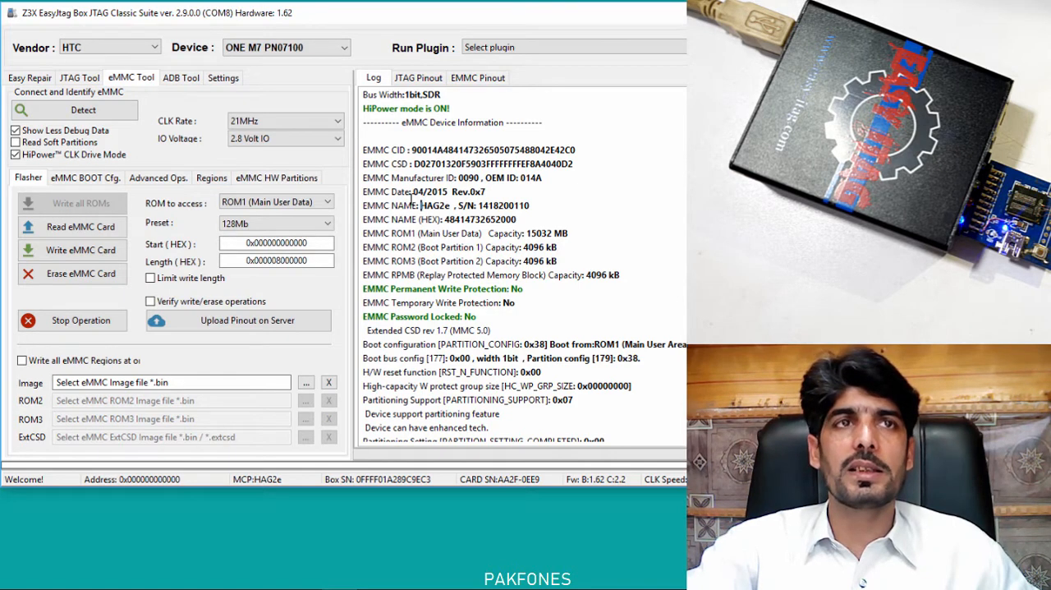
pyautogui.click(207, 180)
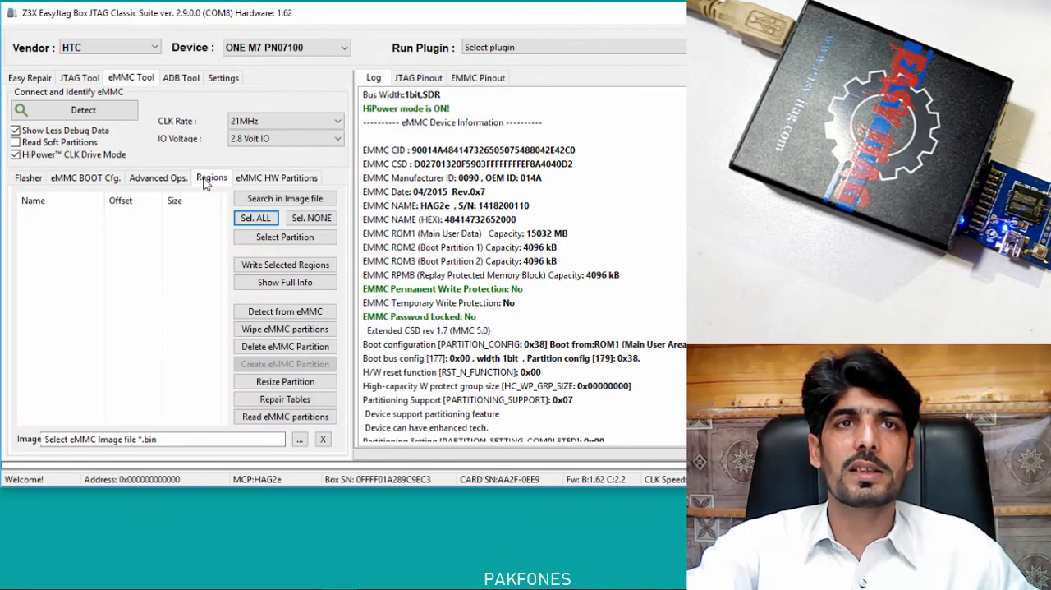
pyautogui.click(88, 180)
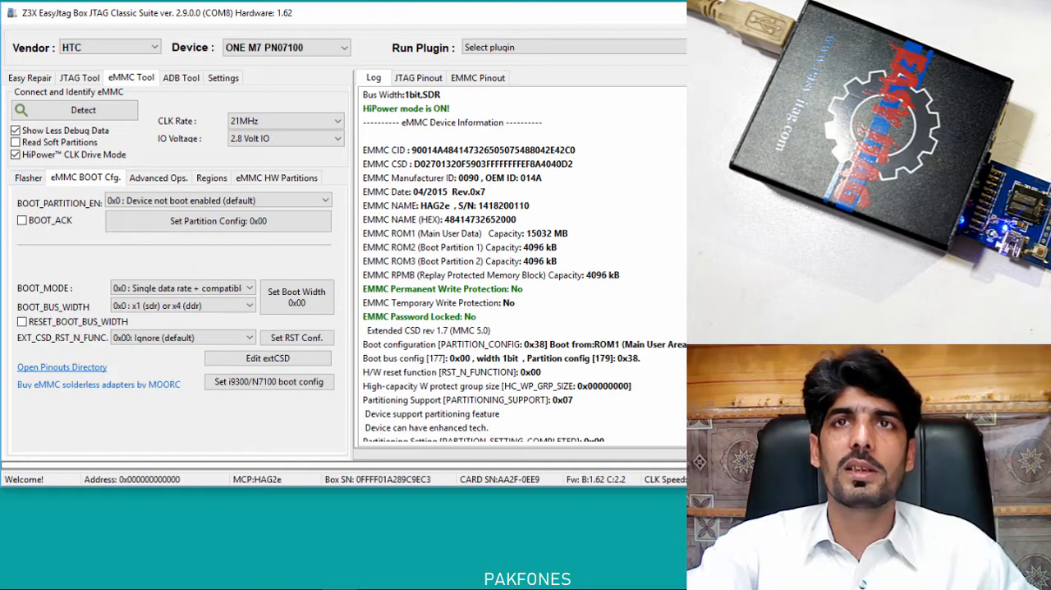
# Leave the JTAG Classic Suite, find EasyJTAG Plus on the computer and launch it.
pyautogui.click(821, 13)
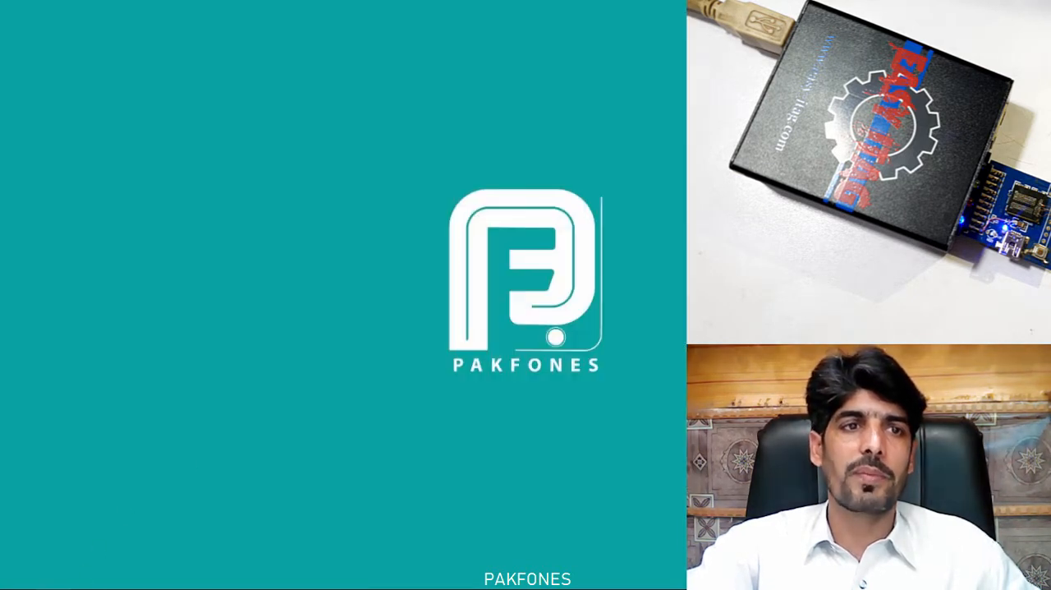
pyautogui.click(68, 587)
pyautogui.write('ea')
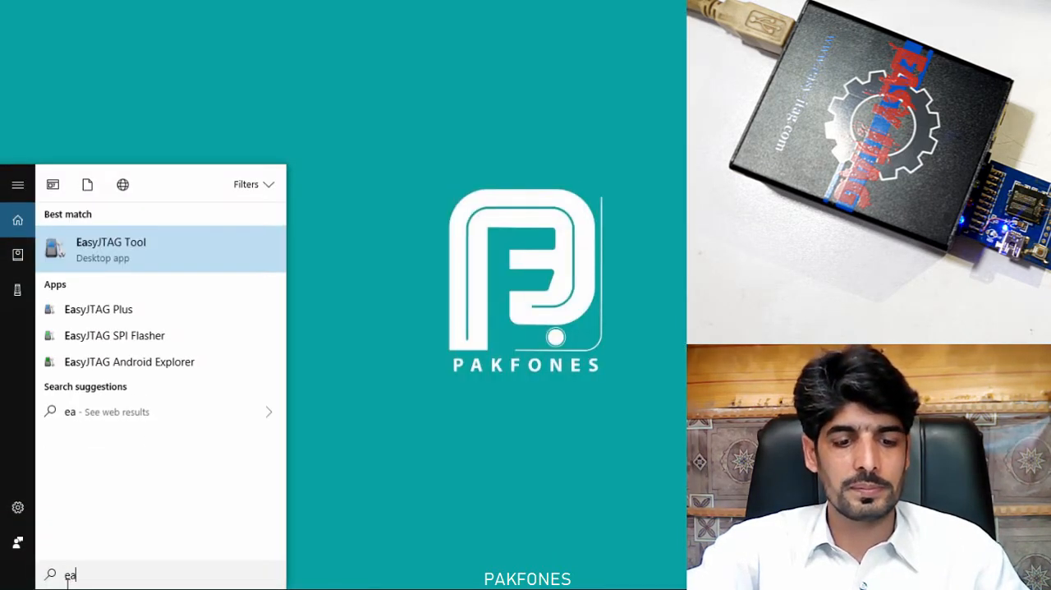
pyautogui.write('y')
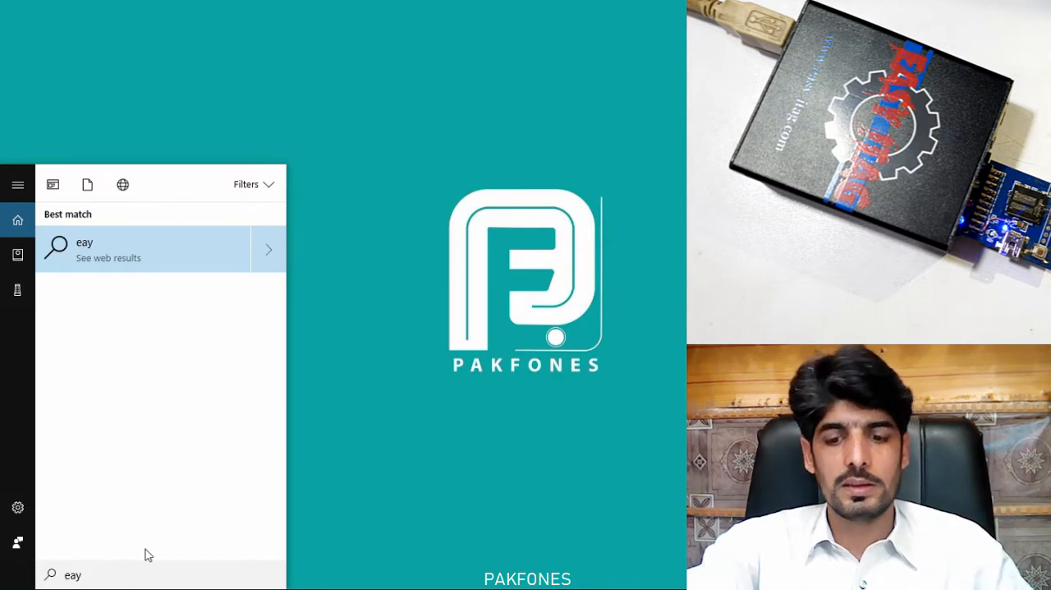
pyautogui.write('sy')
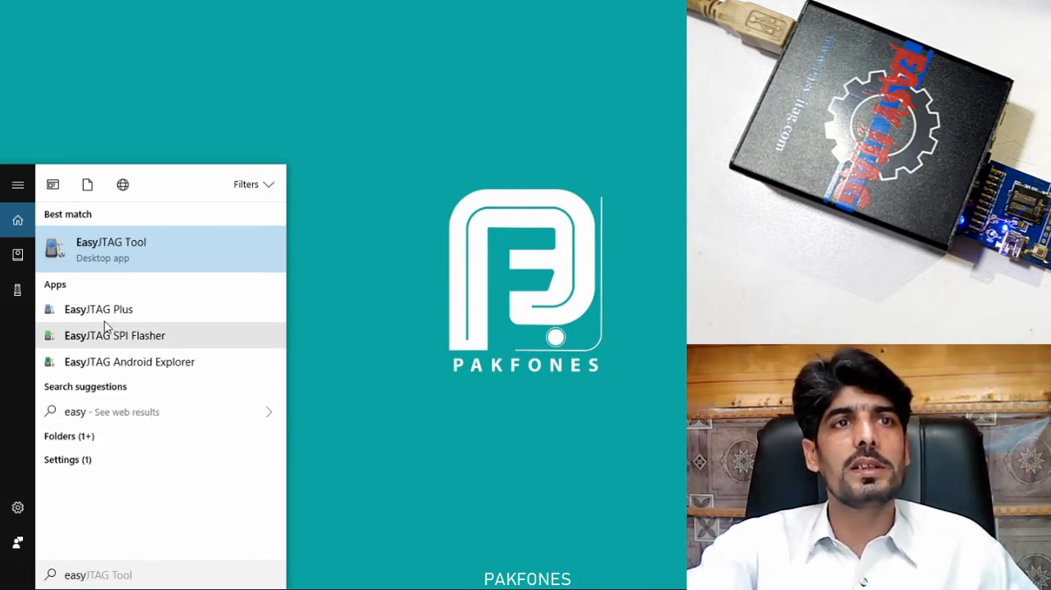
pyautogui.click(182, 312)
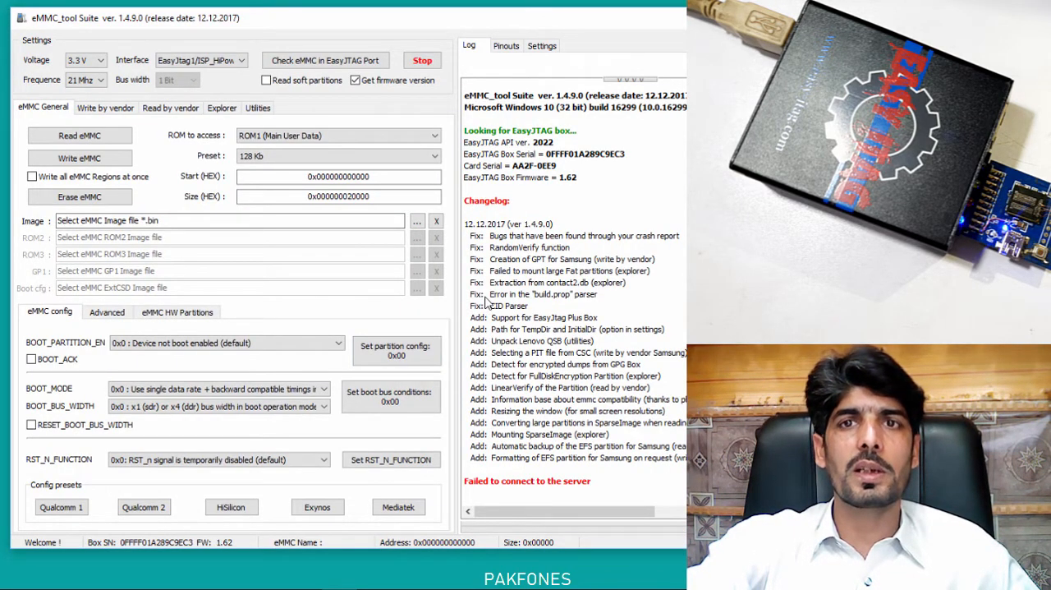
pyautogui.moveTo(300, 21); pyautogui.dragTo(294, 19)
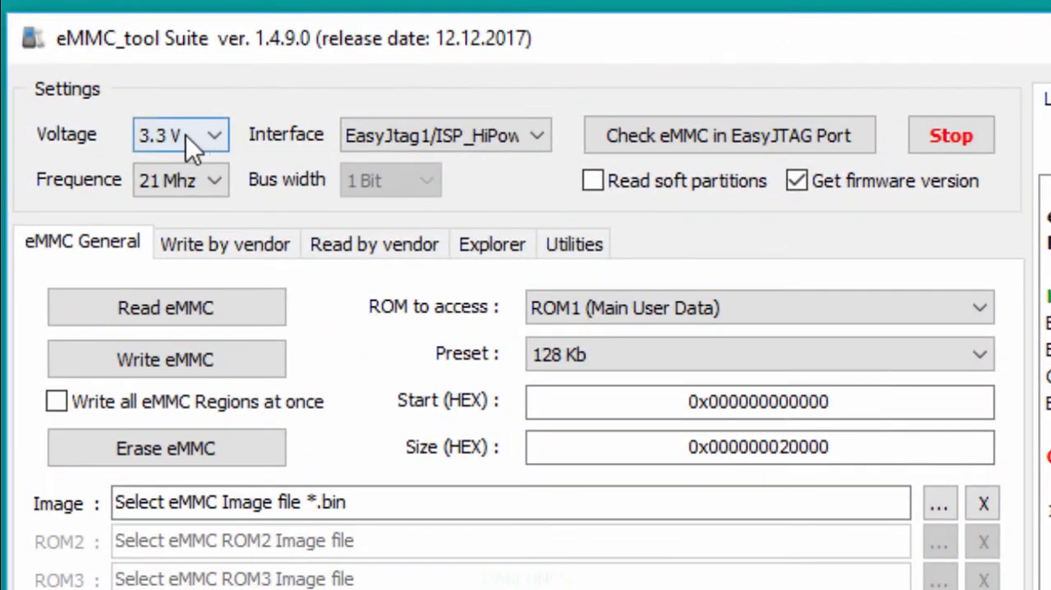
# Review the available voltage and interface choices, and select 21 Mhz as the frequency.
pyautogui.click(218, 137)
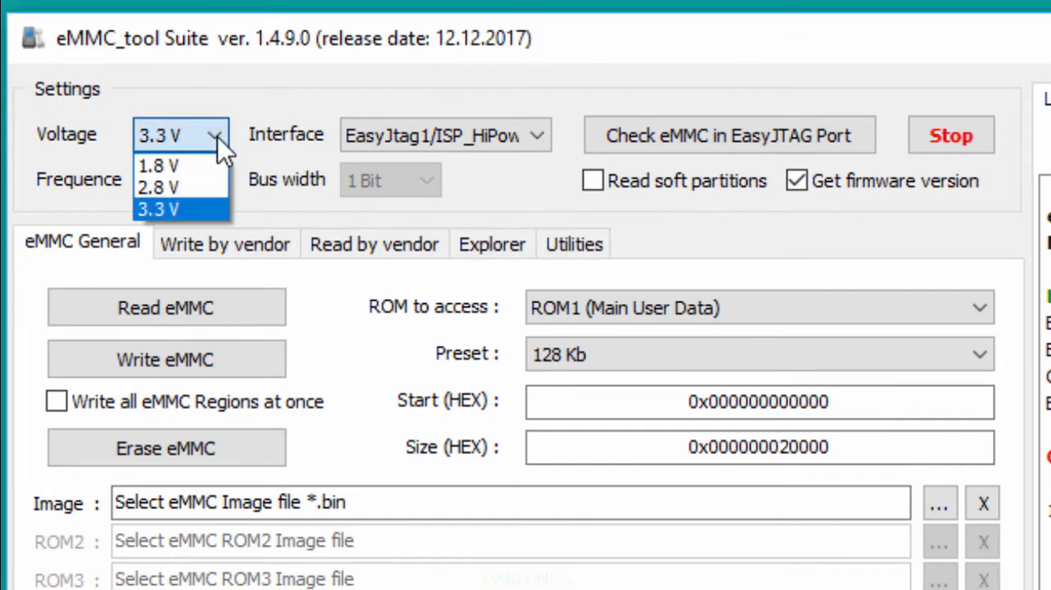
pyautogui.click(218, 137)
pyautogui.click(213, 136)
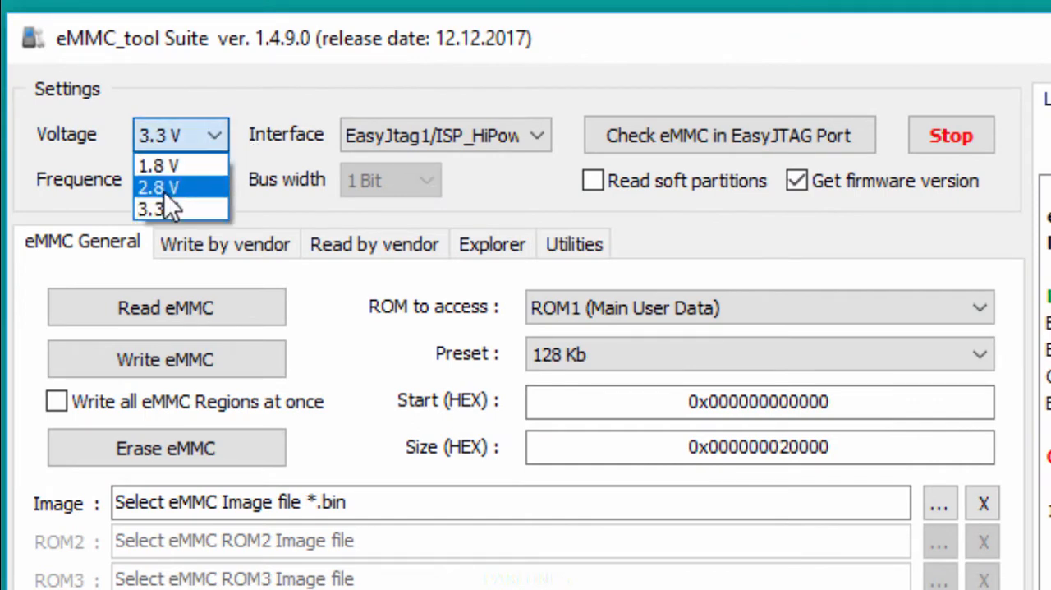
pyautogui.click(268, 87)
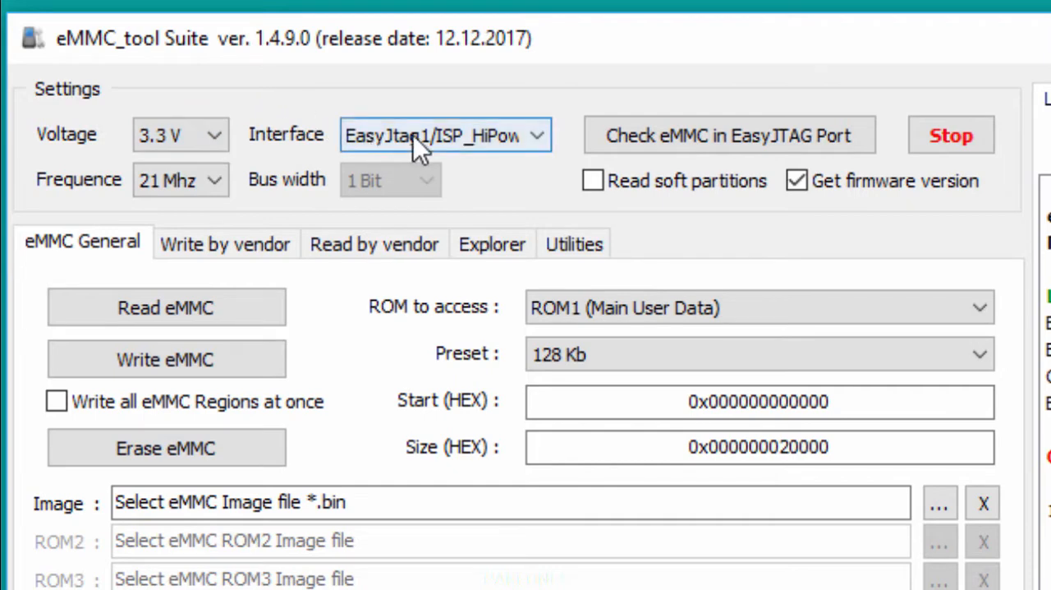
pyautogui.click(536, 138)
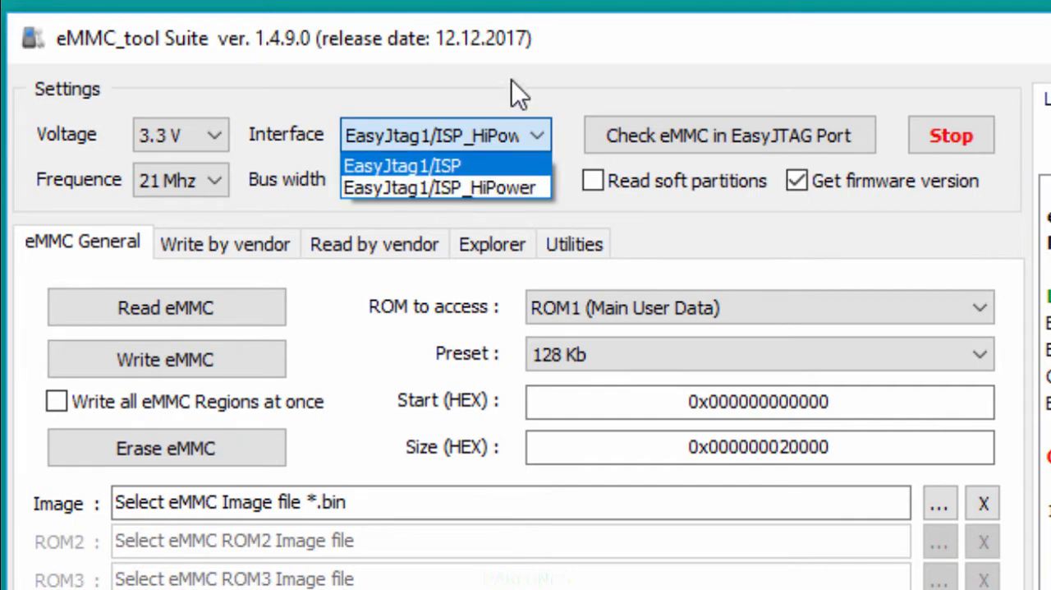
pyautogui.click(557, 73)
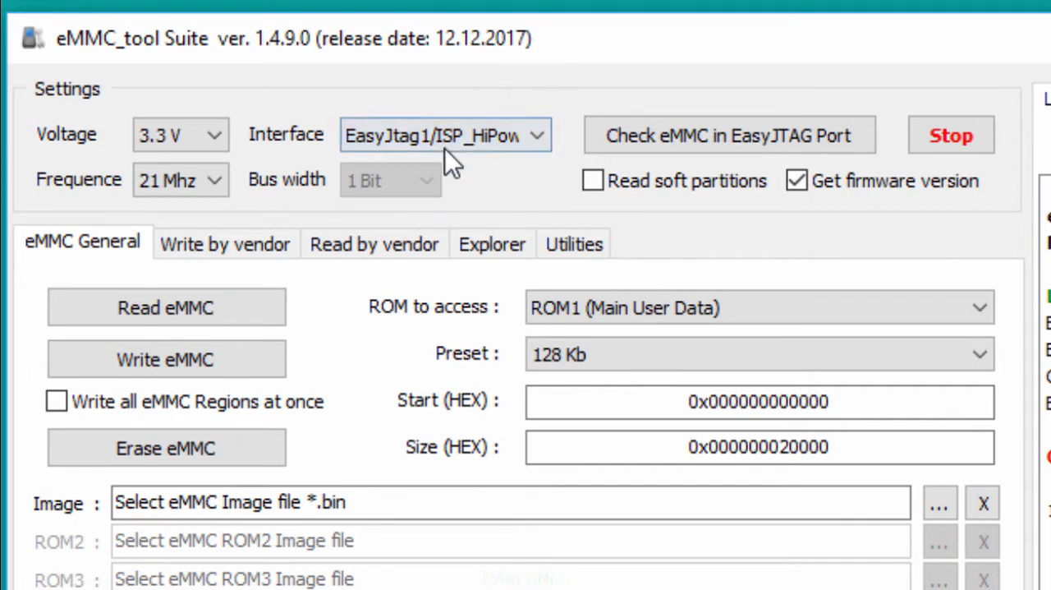
pyautogui.click(479, 135)
pyautogui.click(577, 80)
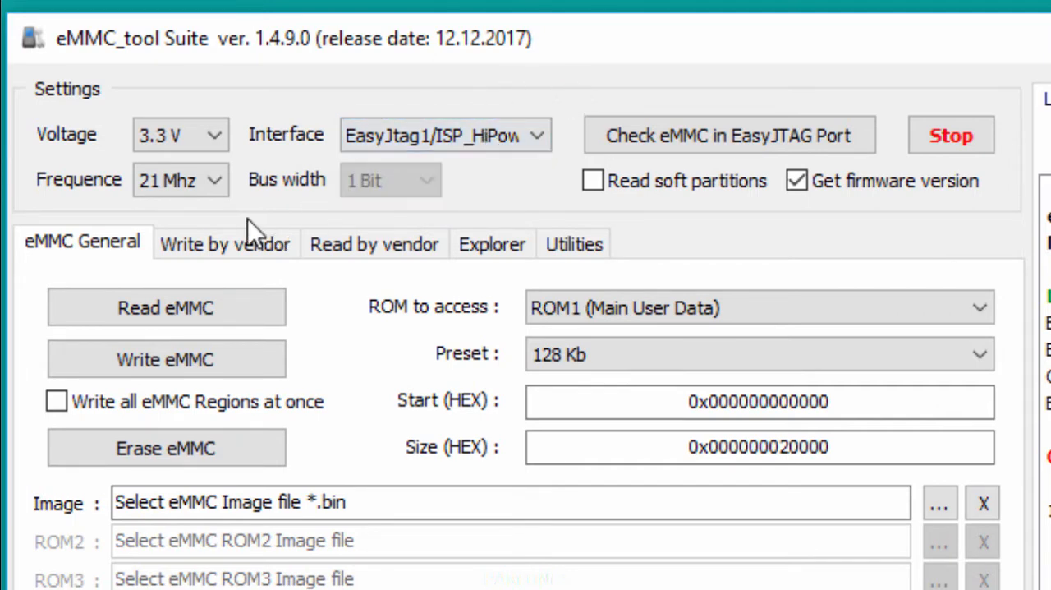
pyautogui.click(207, 184)
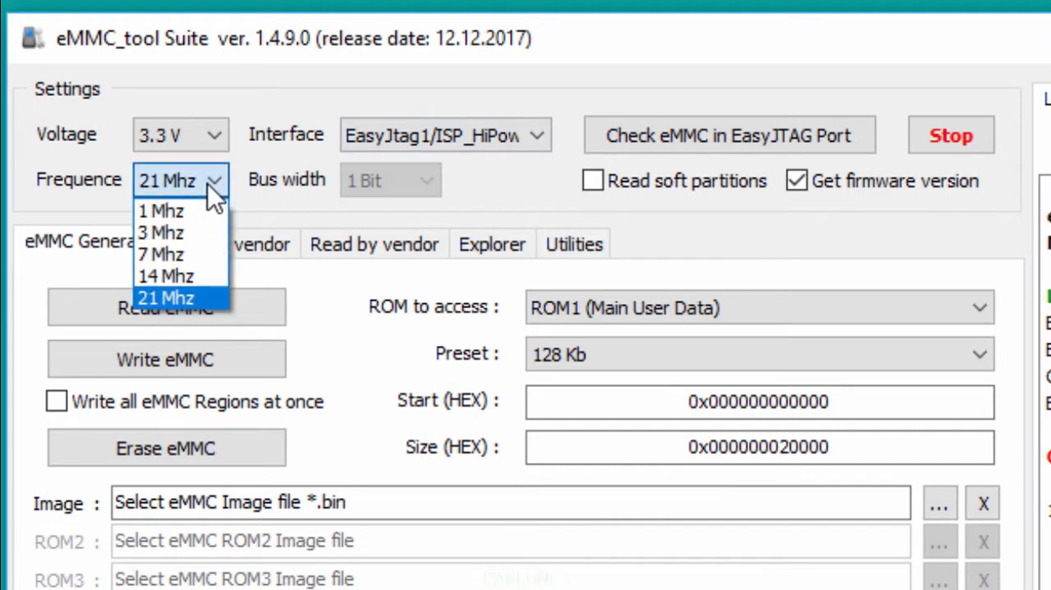
pyautogui.click(168, 298)
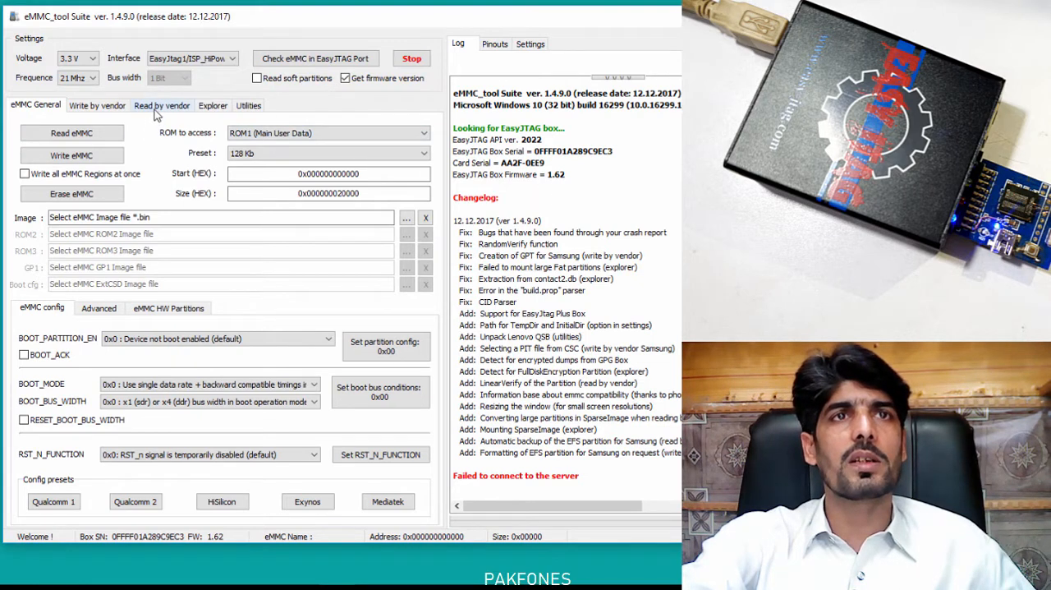
# Scan the partitions from the device in the Explorer with Qualcomm/HiSilicon (GPT, MBR) as the vendor.
pyautogui.click(213, 110)
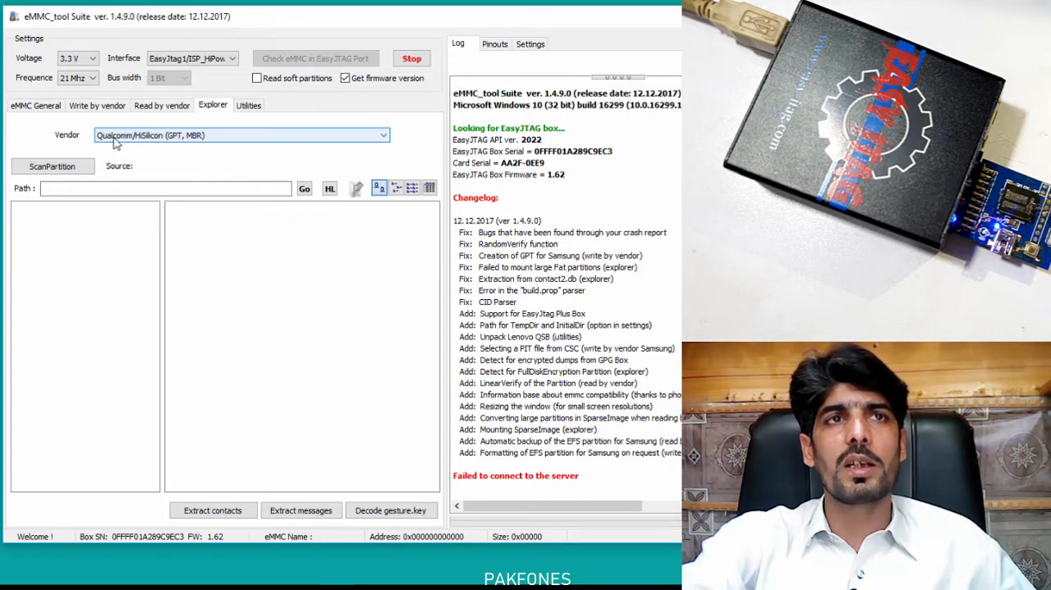
pyautogui.click(182, 137)
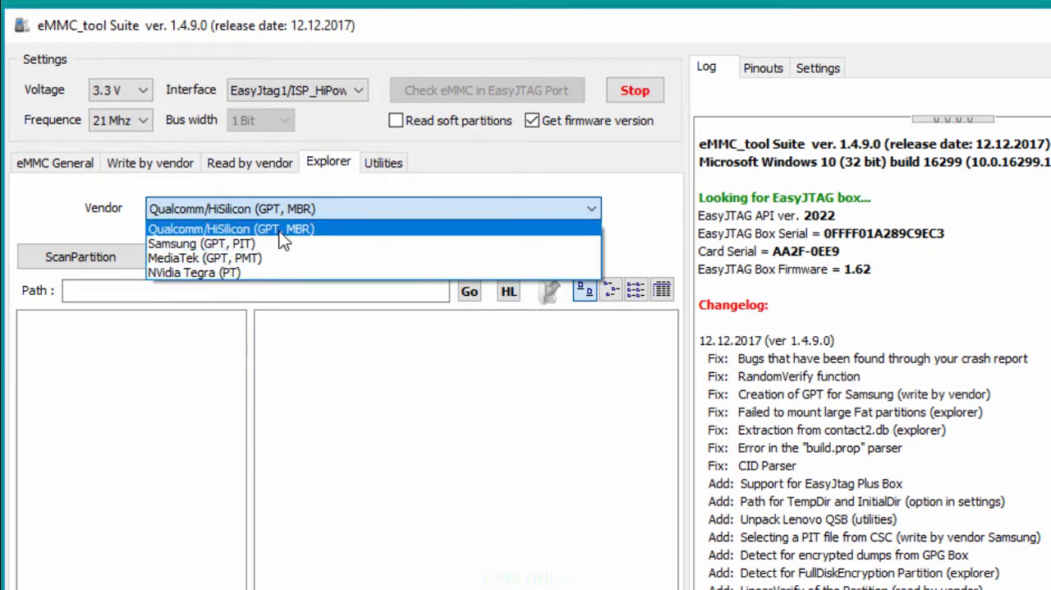
pyautogui.click(171, 233)
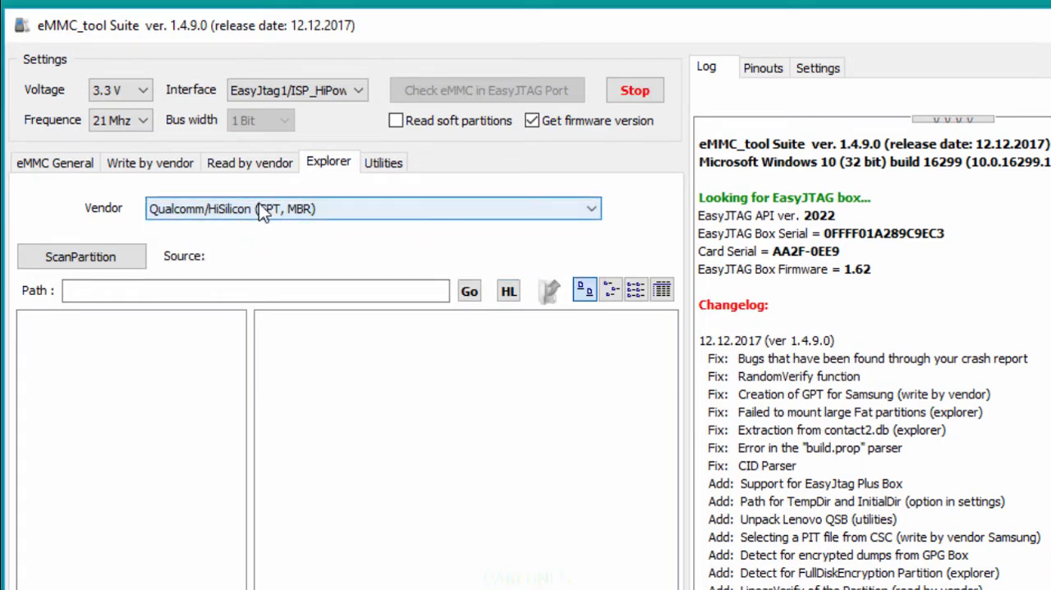
pyautogui.click(79, 257)
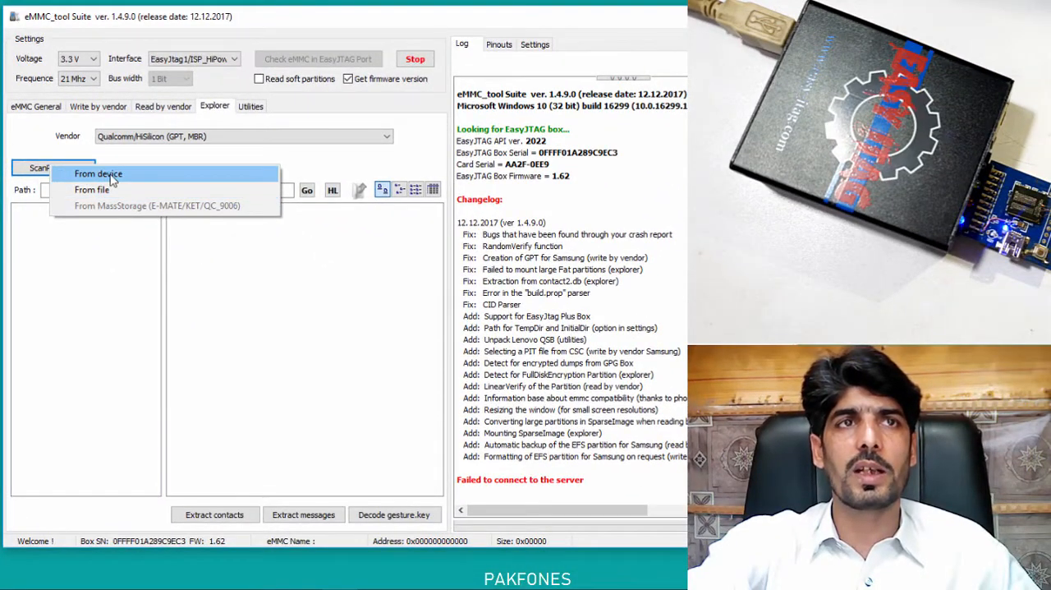
pyautogui.click(120, 174)
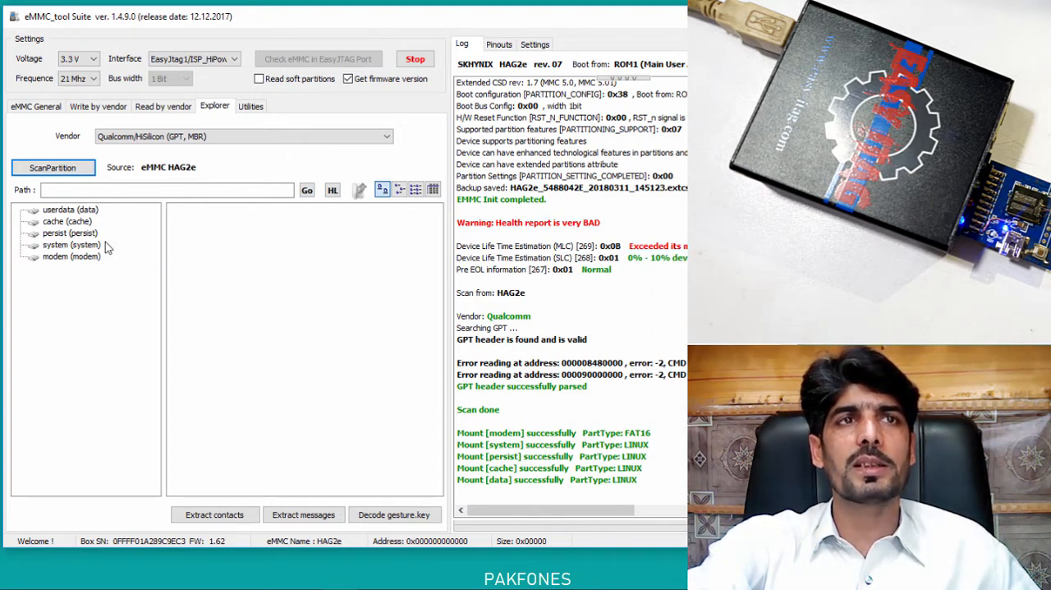
# Open the userdata (data) partition and look through its folders.
pyautogui.click(49, 214)
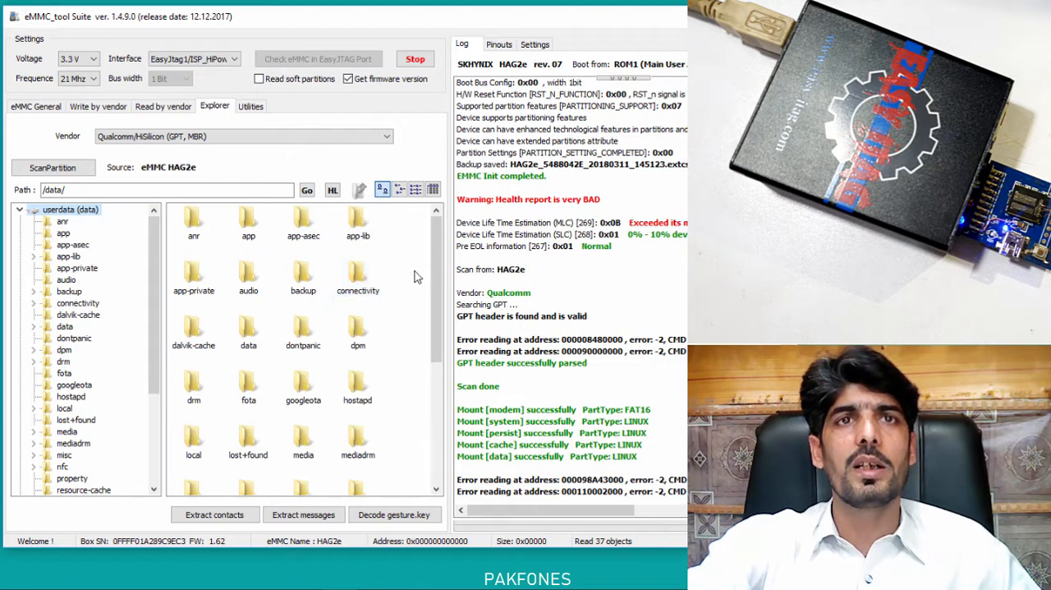
pyautogui.moveTo(438, 259); pyautogui.dragTo(439, 236)
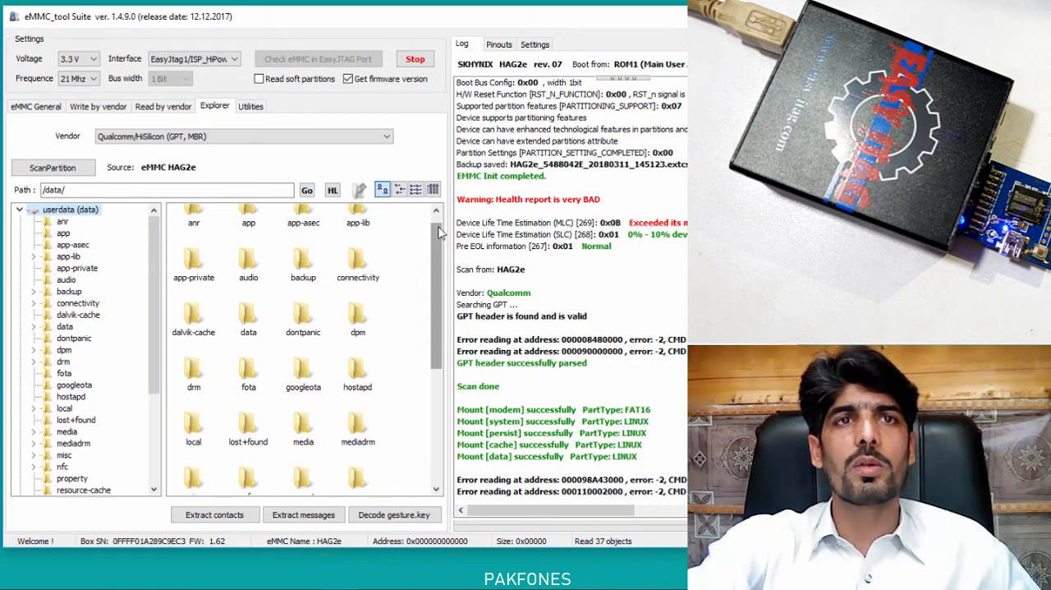
pyautogui.scroll(-5, 424, 292)
pyautogui.scroll(5, 423, 289)
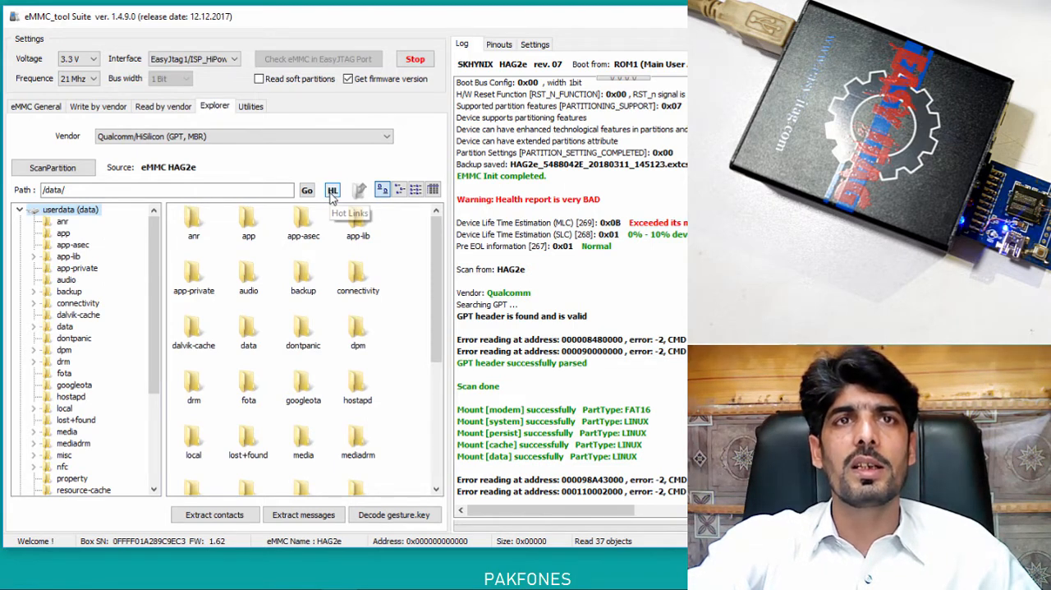
# Jump to the Contacts databases folder with Hot Links and show its files as a list.
pyautogui.click(332, 191)
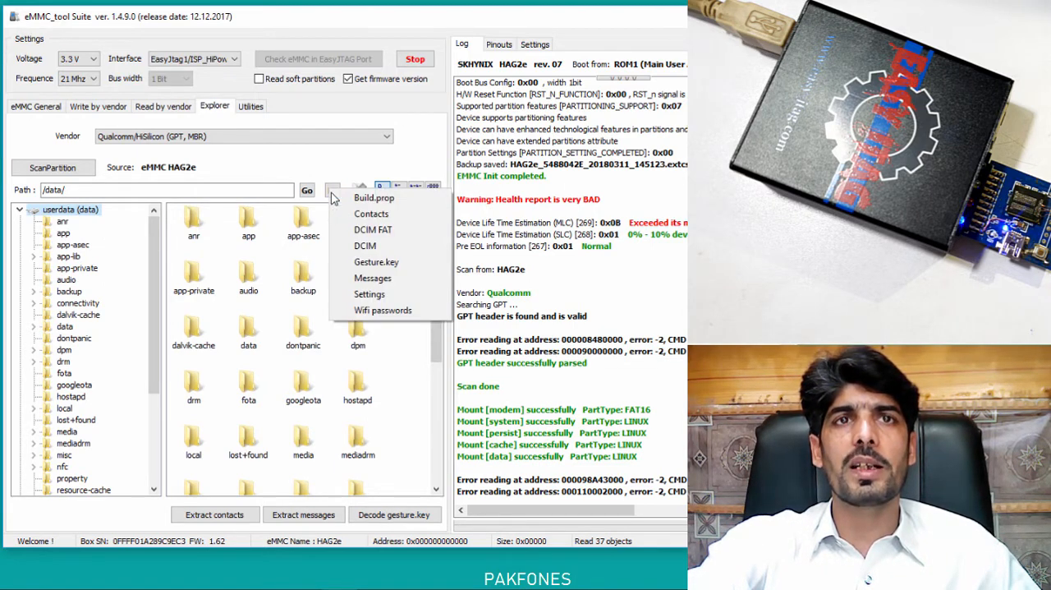
pyautogui.click(386, 215)
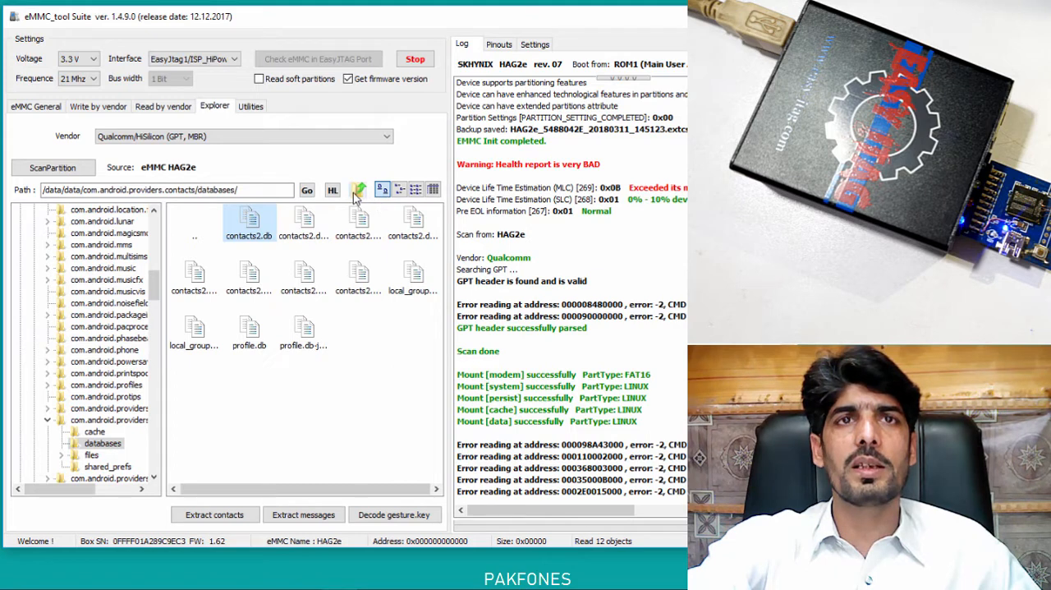
pyautogui.click(415, 190)
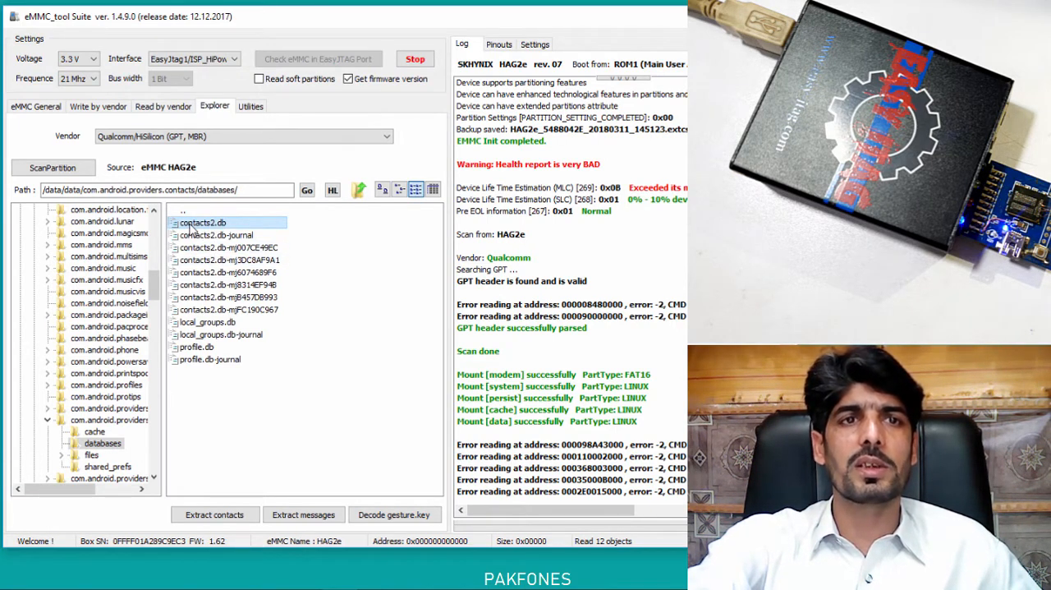
# Start extracting the contacts, agreeing to find contacts2.db in the tree.
pyautogui.click(199, 517)
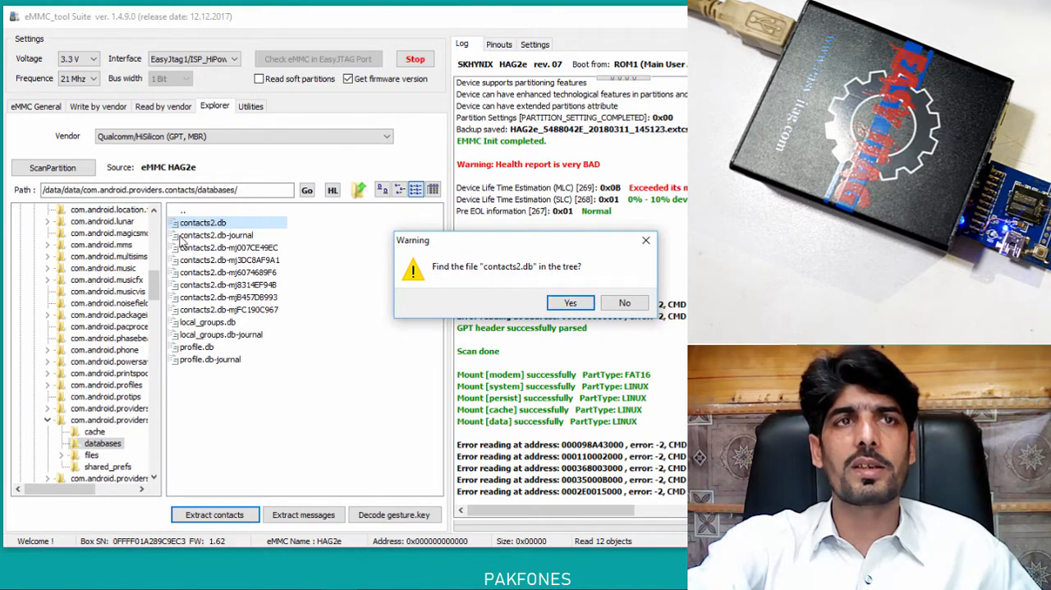
pyautogui.click(568, 304)
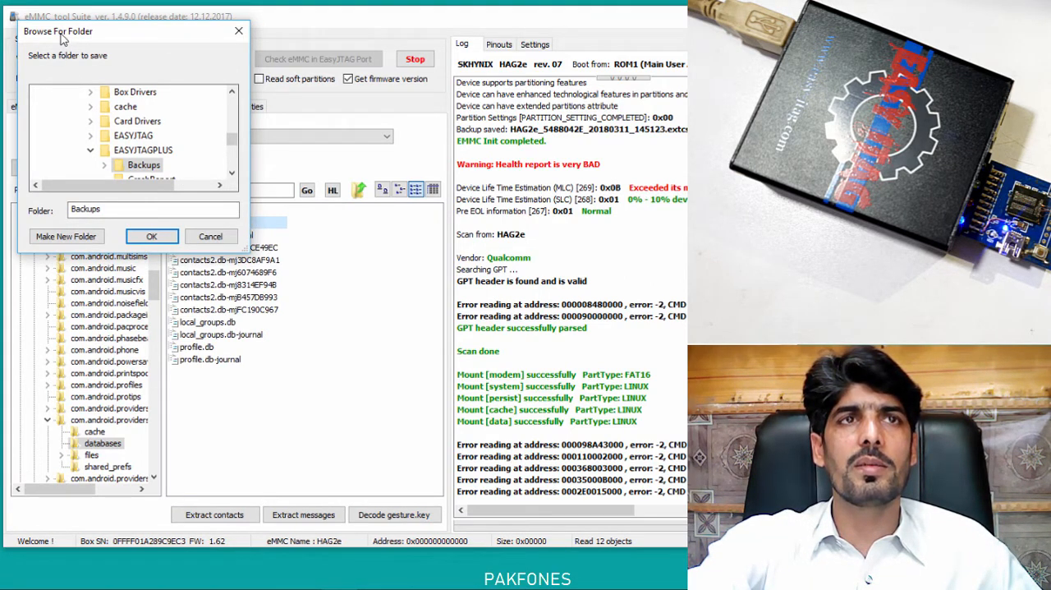
pyautogui.scroll(-2, 94, 127)
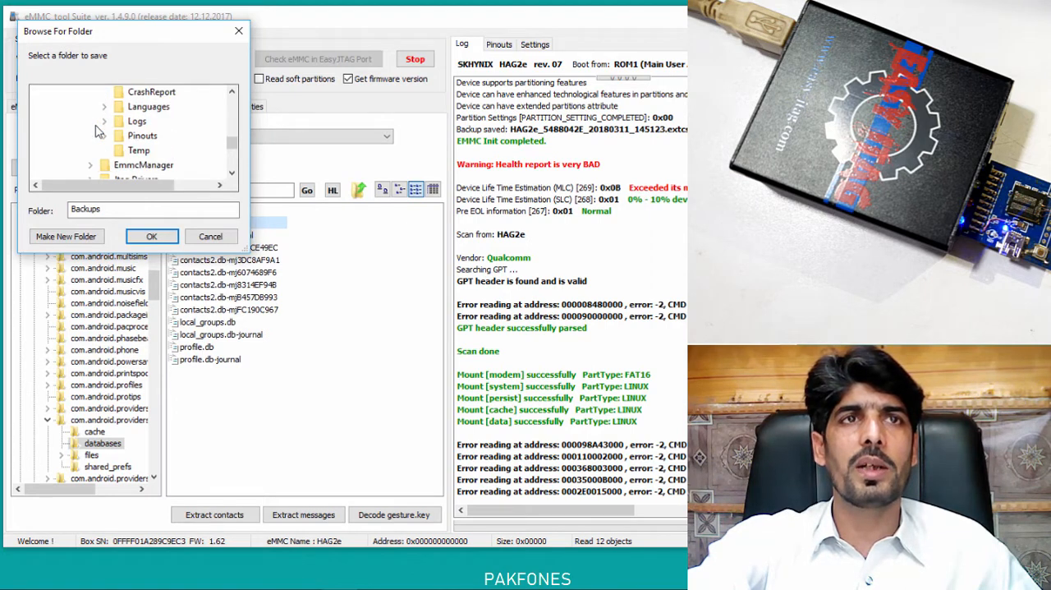
pyautogui.scroll(2, 96, 131)
pyautogui.scroll(-3, 96, 132)
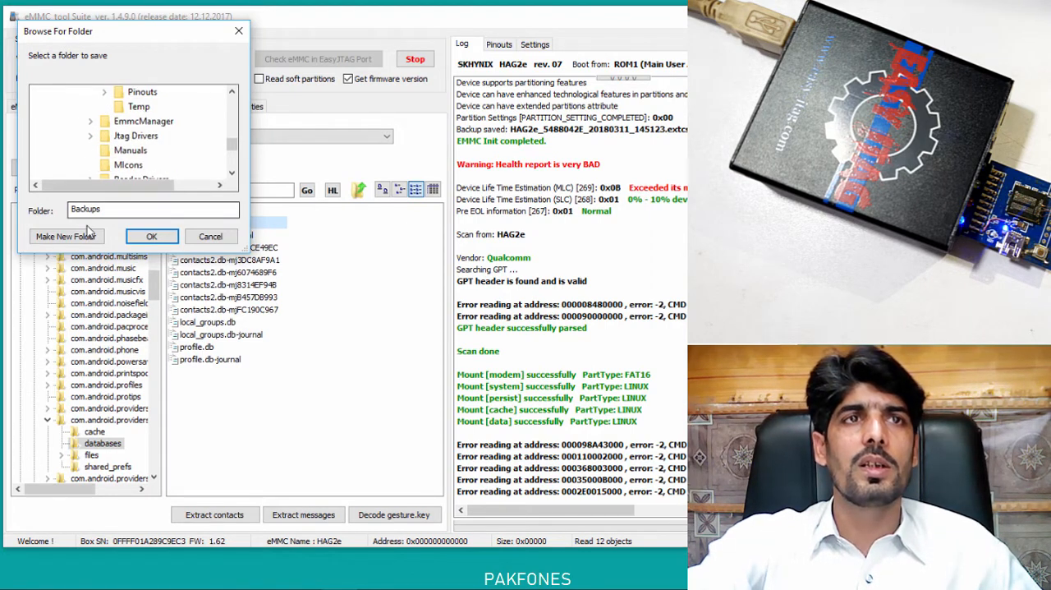
pyautogui.click(78, 236)
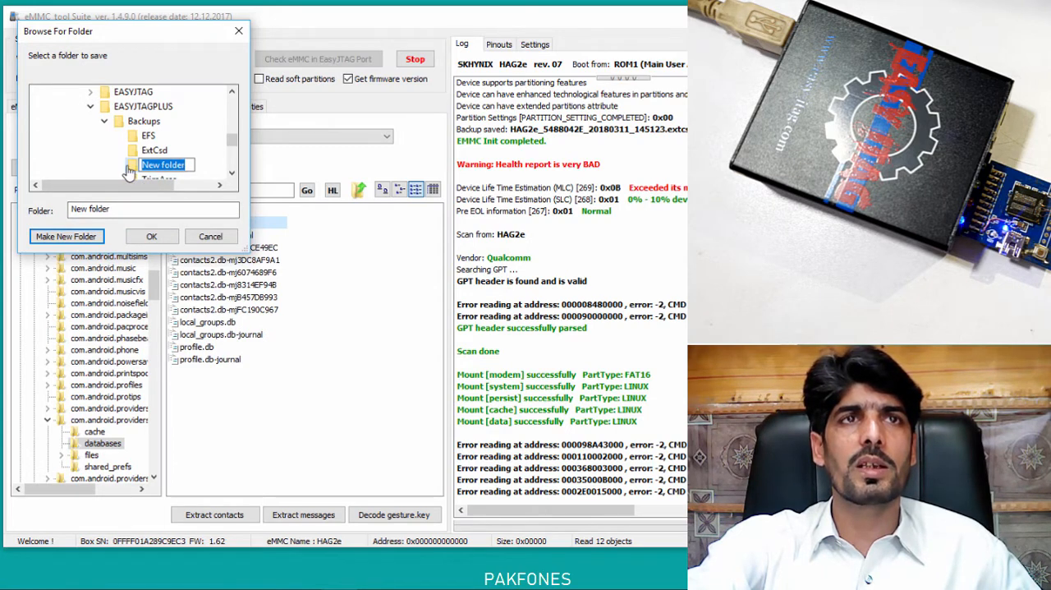
pyautogui.scroll(-10, 121, 140)
pyautogui.scroll(15, 122, 141)
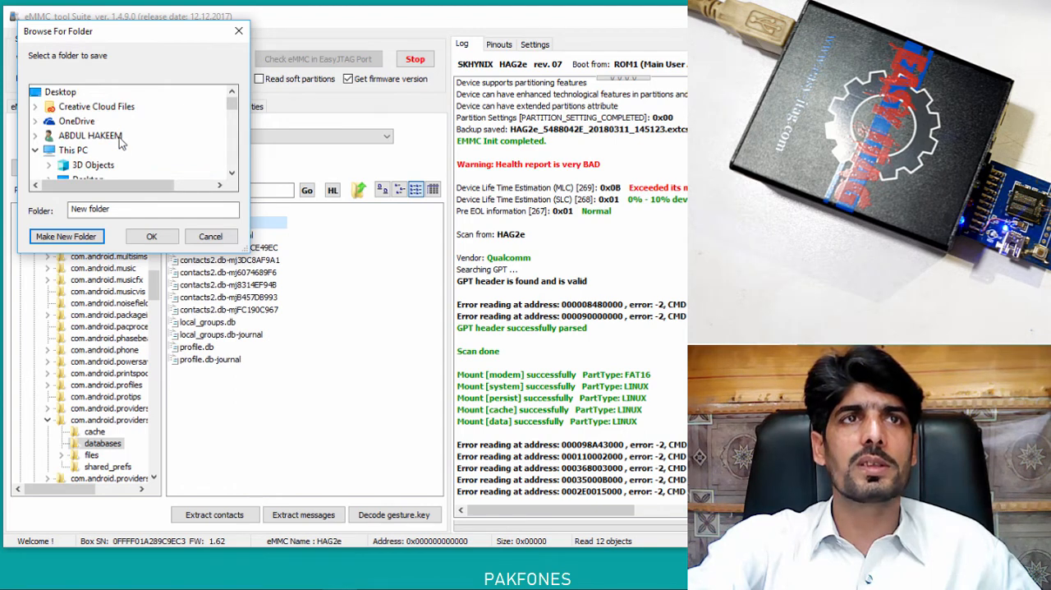
# Create a folder named "Contacts and messages backup" in Documents and extract the contacts into it.
pyautogui.scroll(-2, 120, 141)
pyautogui.click(105, 121)
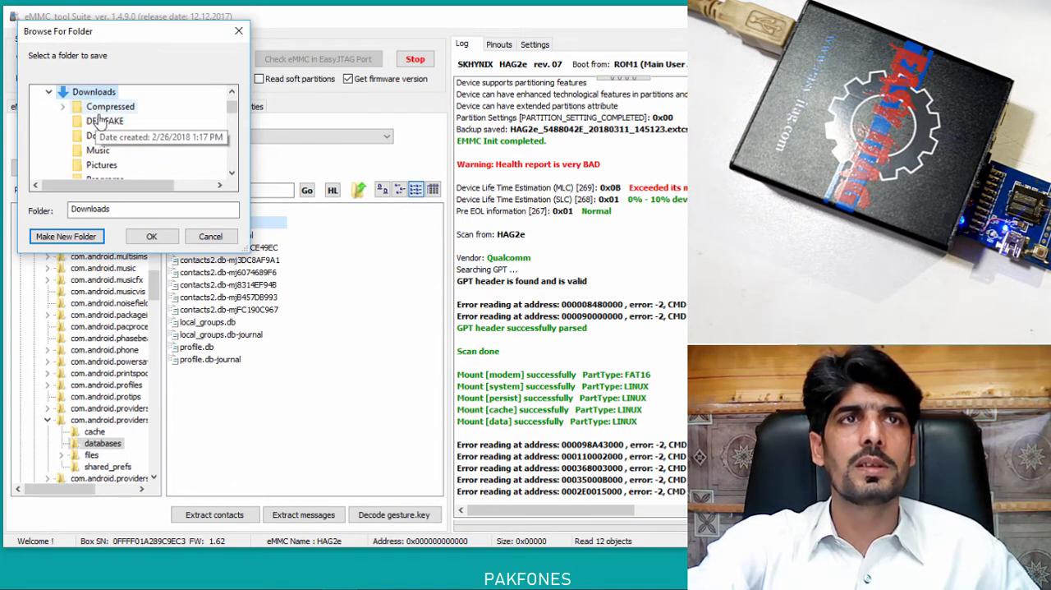
pyautogui.scroll(2, 126, 136)
pyautogui.click(115, 164)
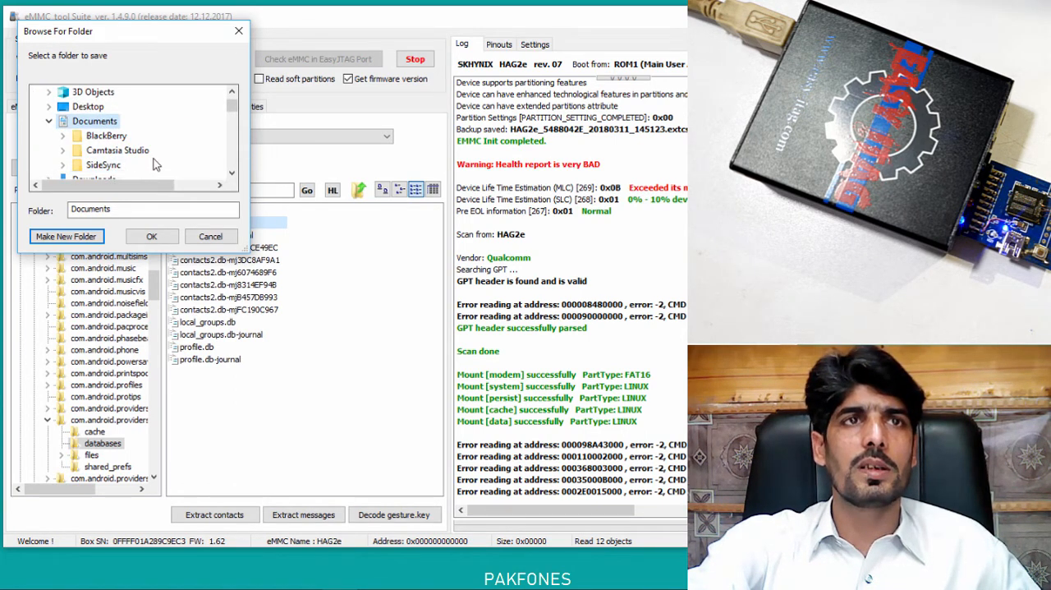
pyautogui.click(65, 235)
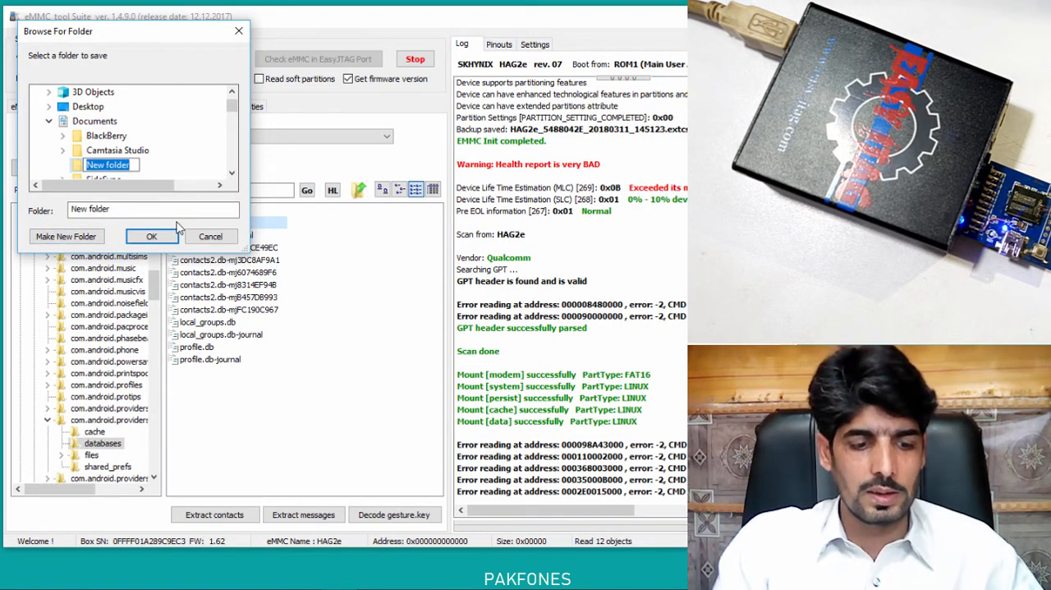
pyautogui.write('Contac')
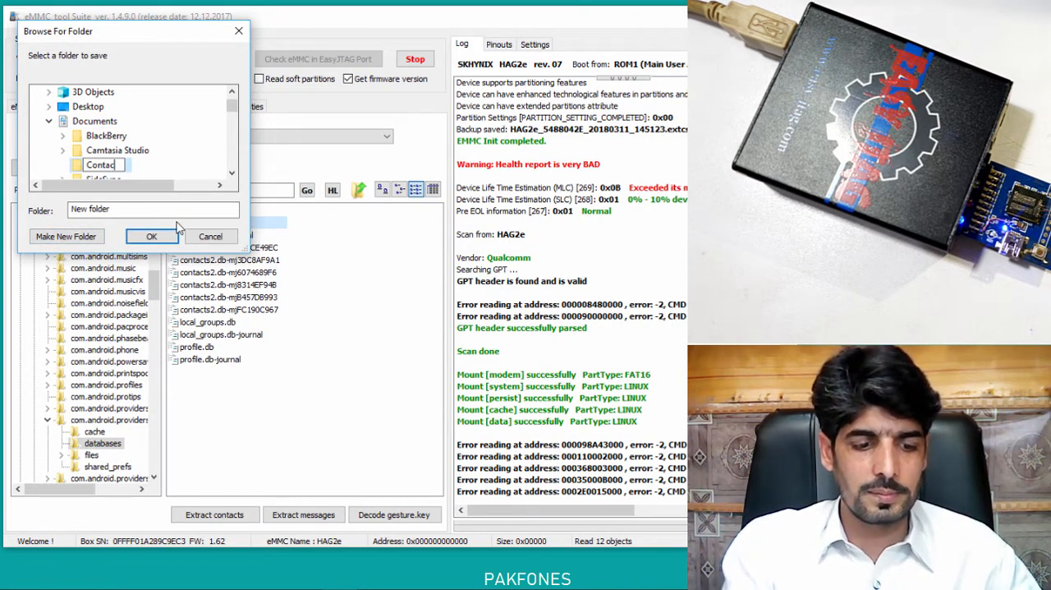
pyautogui.write('ts and m')
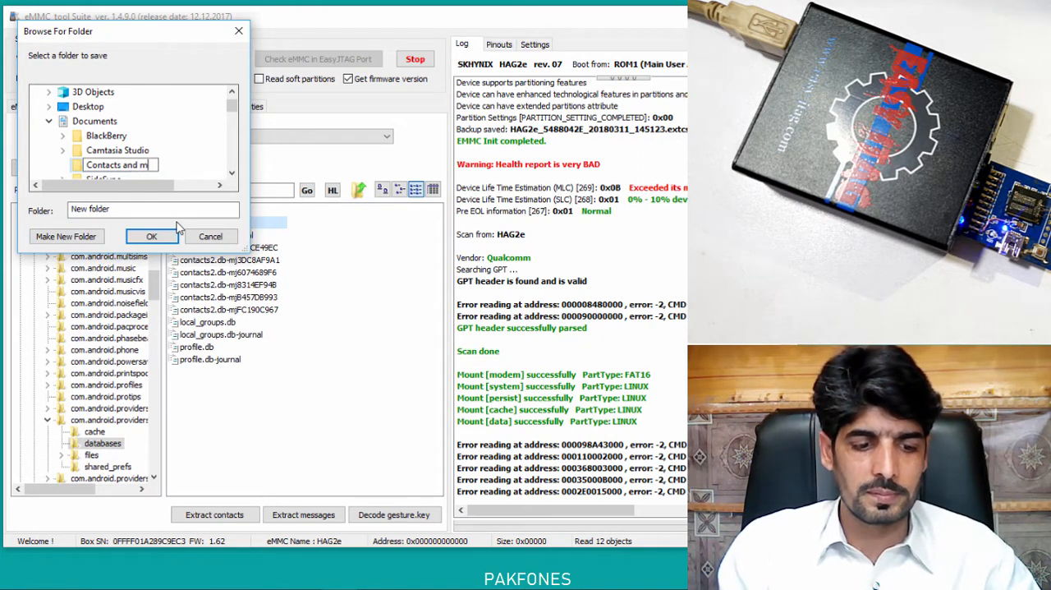
pyautogui.write('essages ')
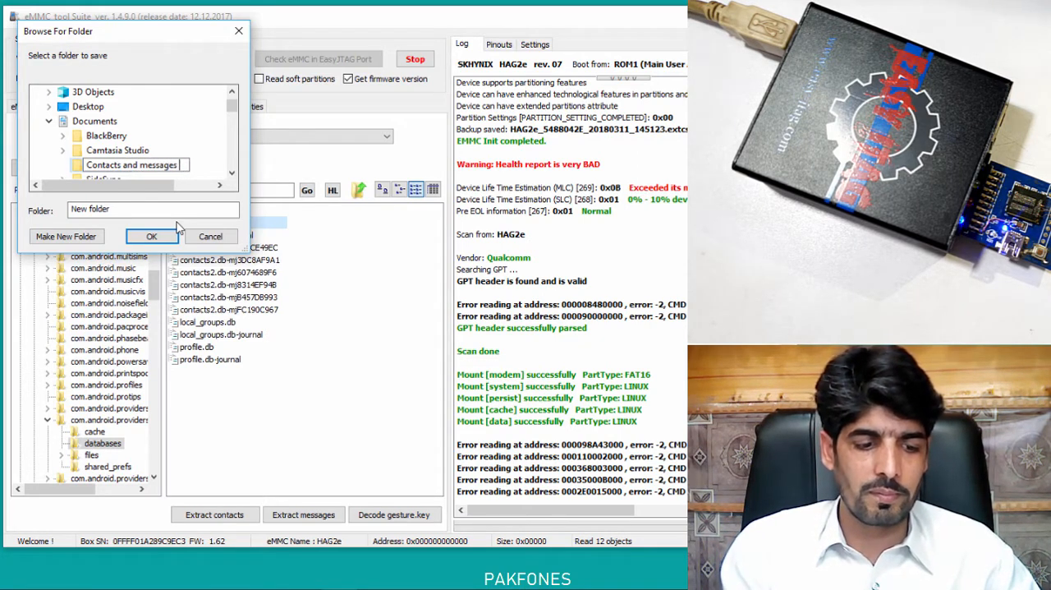
pyautogui.write('backup')
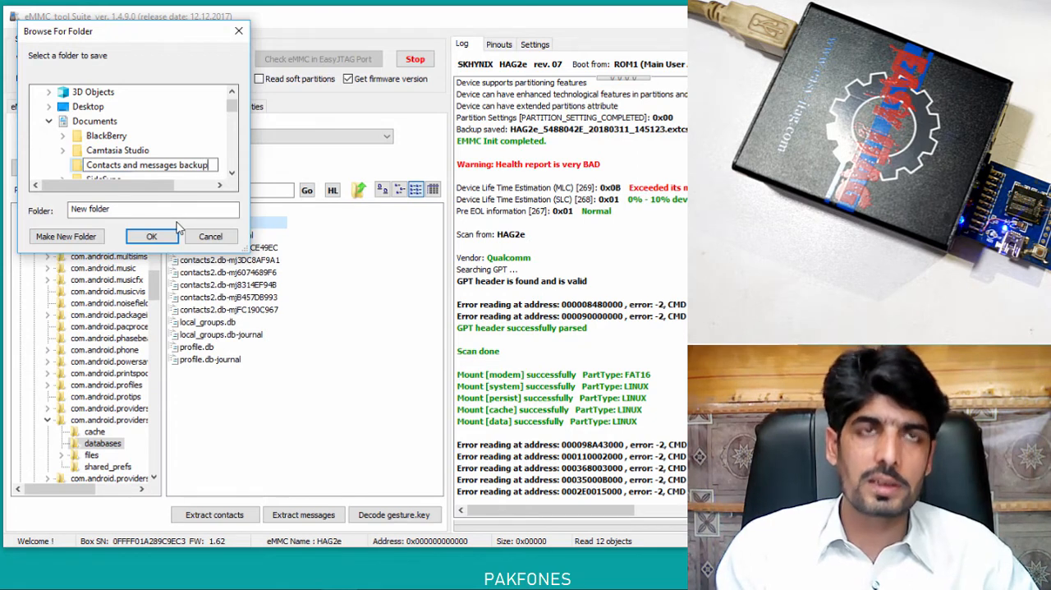
pyautogui.click(78, 167)
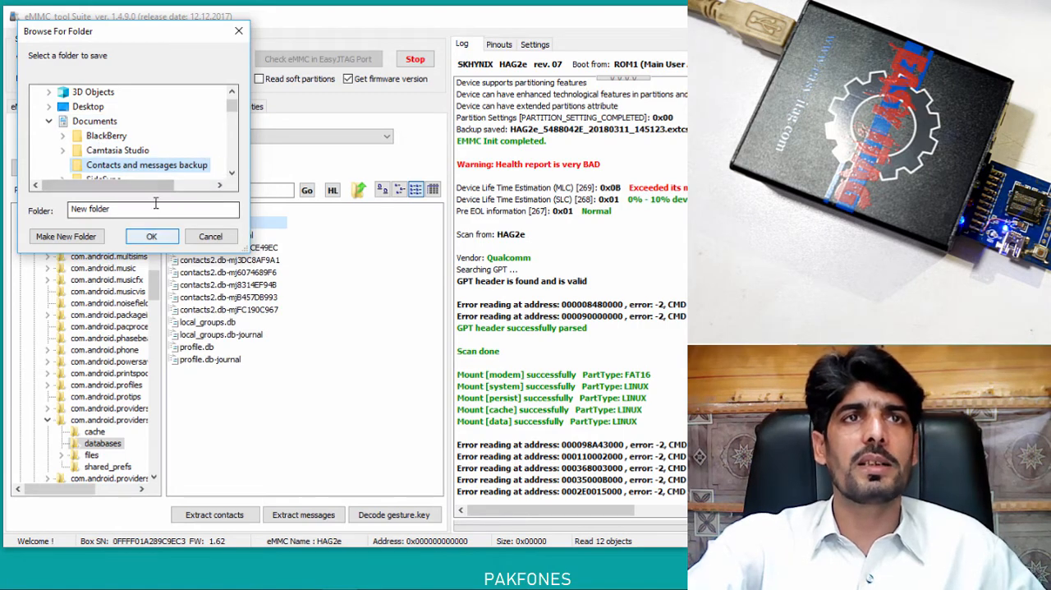
pyautogui.click(152, 236)
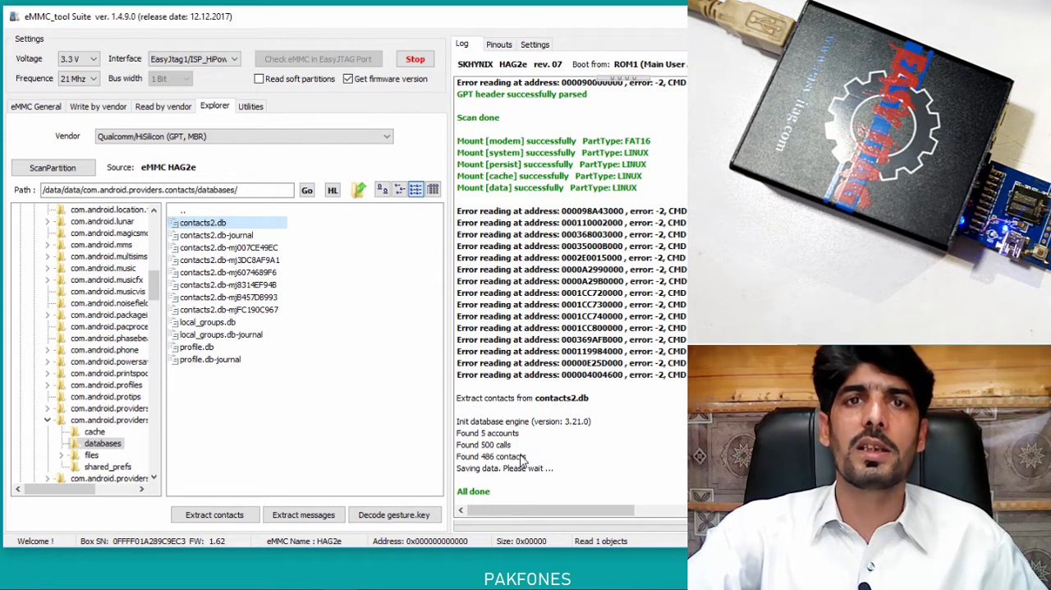
# Switch to File Explorer, open "Contacts and messages backup" in Documents, and look through the vCard files in its contacts_vcf folder.
pyautogui.click(485, 447)
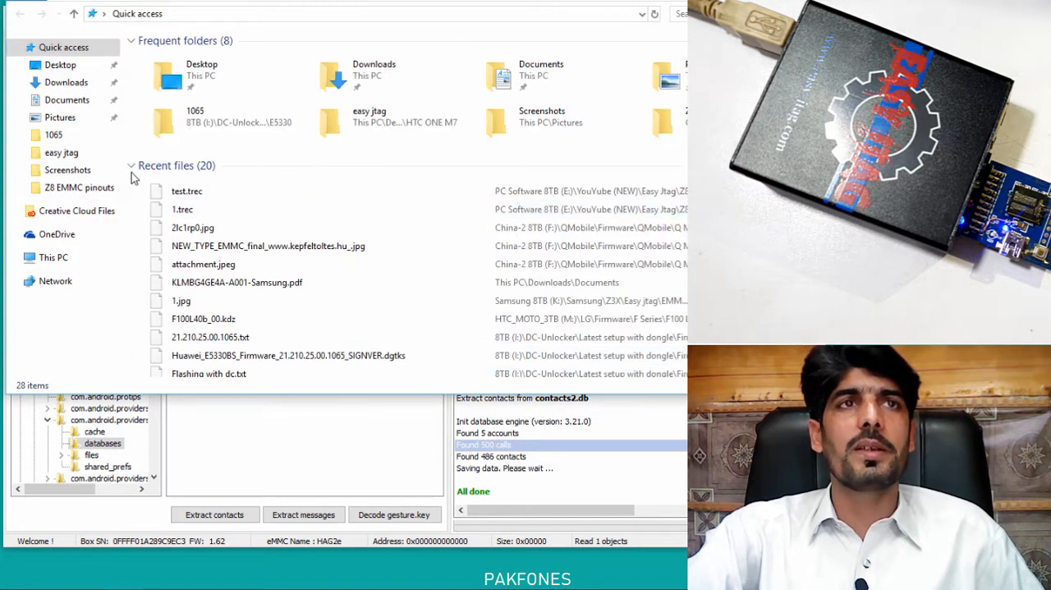
pyautogui.click(78, 101)
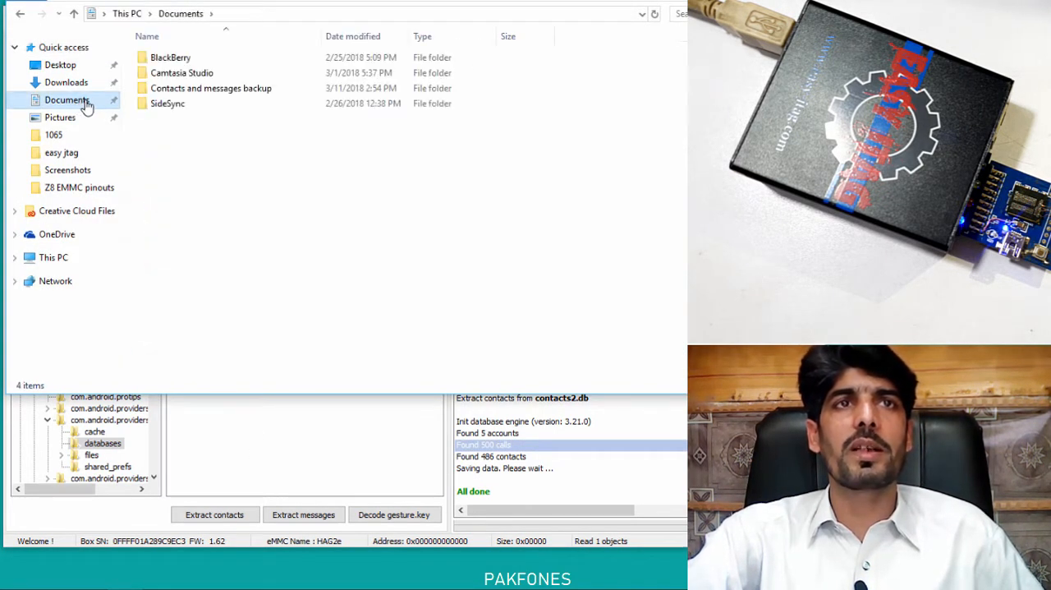
pyautogui.doubleClick(208, 89)
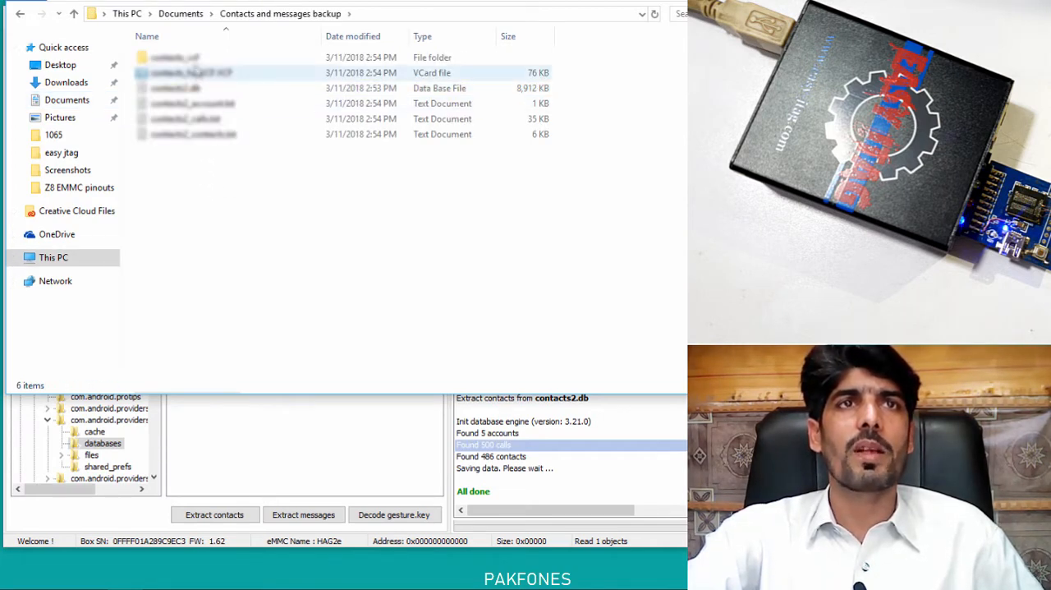
pyautogui.doubleClick(197, 58)
pyautogui.scroll(-1, 252, 156)
pyautogui.scroll(-20, 254, 148)
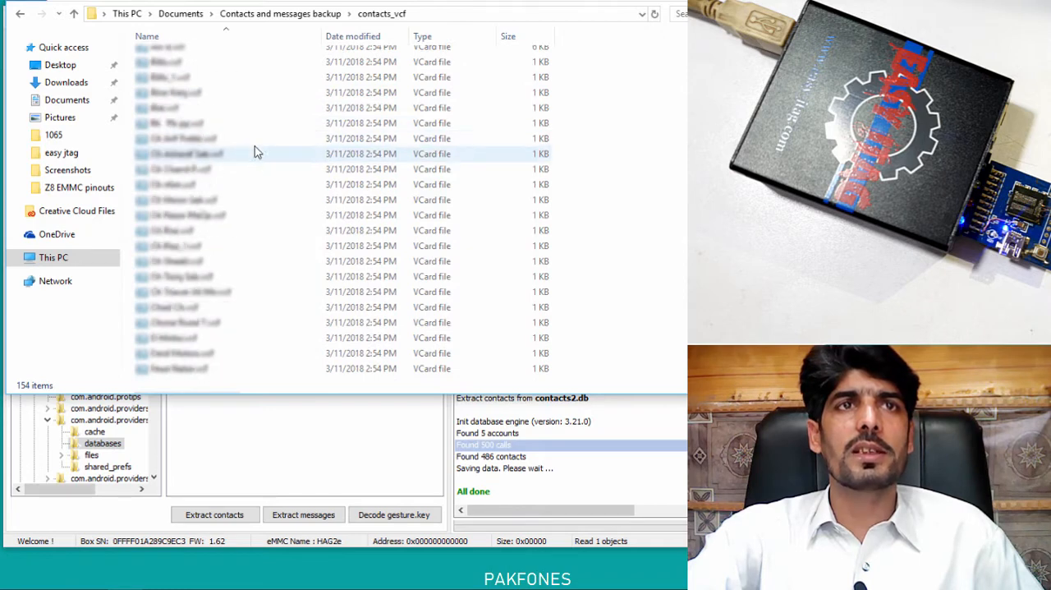
pyautogui.click(19, 13)
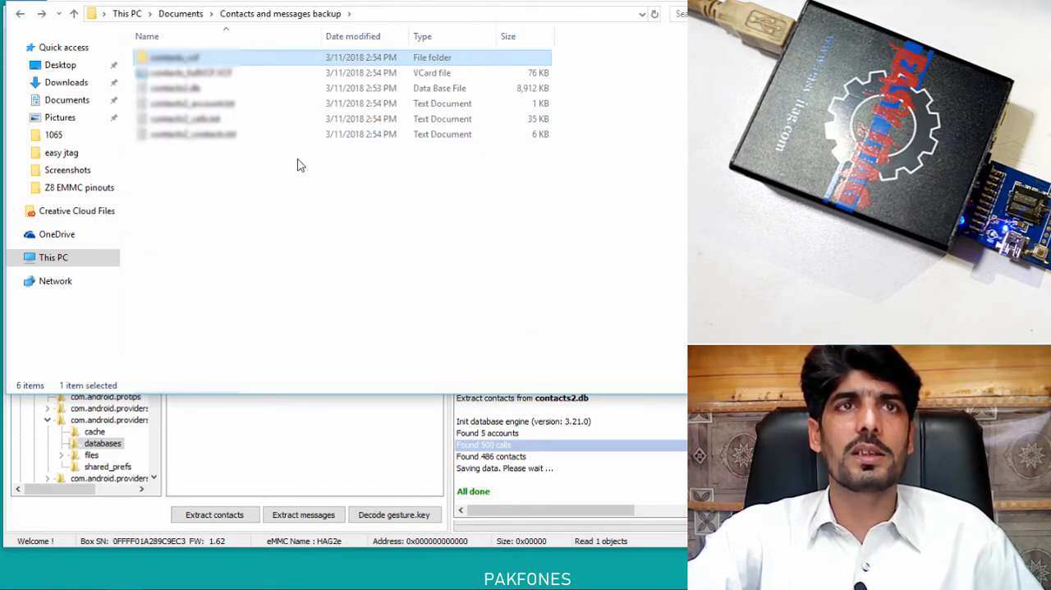
# Create a new text document with the default name in the backup folder and open it in Notepad.
pyautogui.rightClick(229, 215)
pyautogui.moveTo(290, 408)
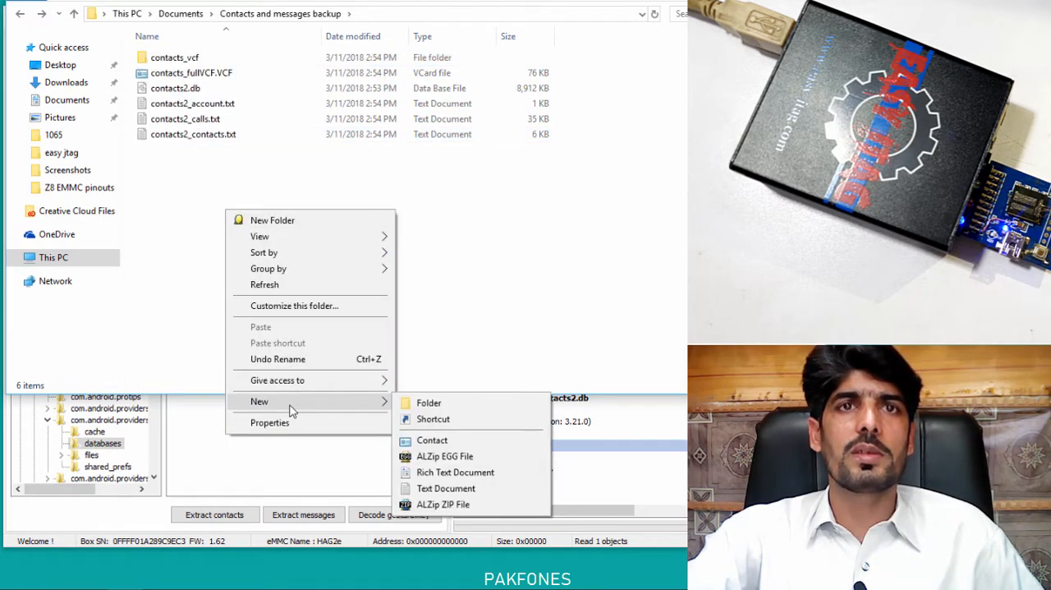
pyautogui.click(436, 490)
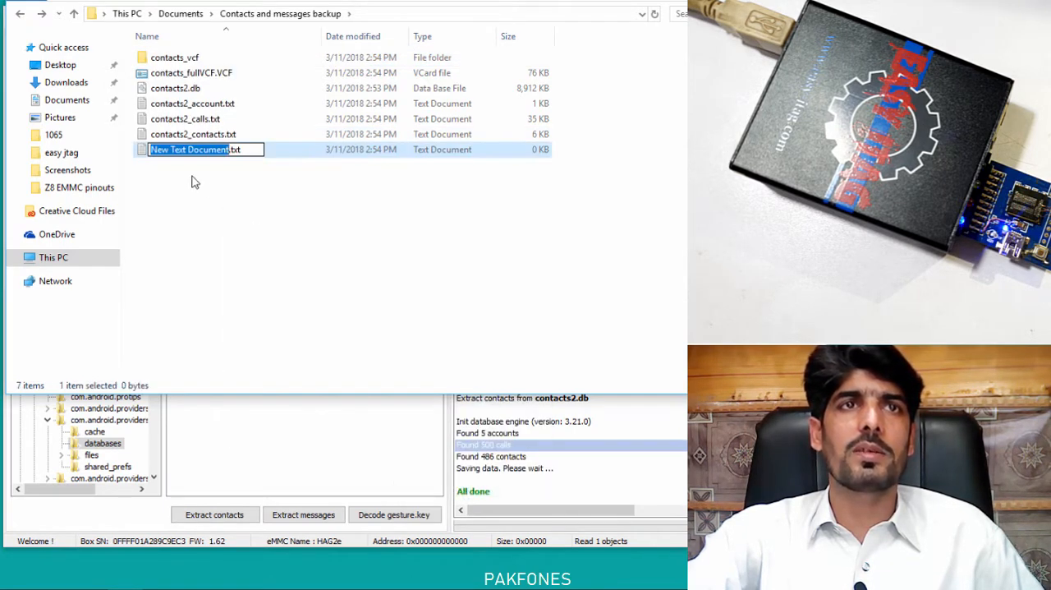
pyautogui.press('Return')
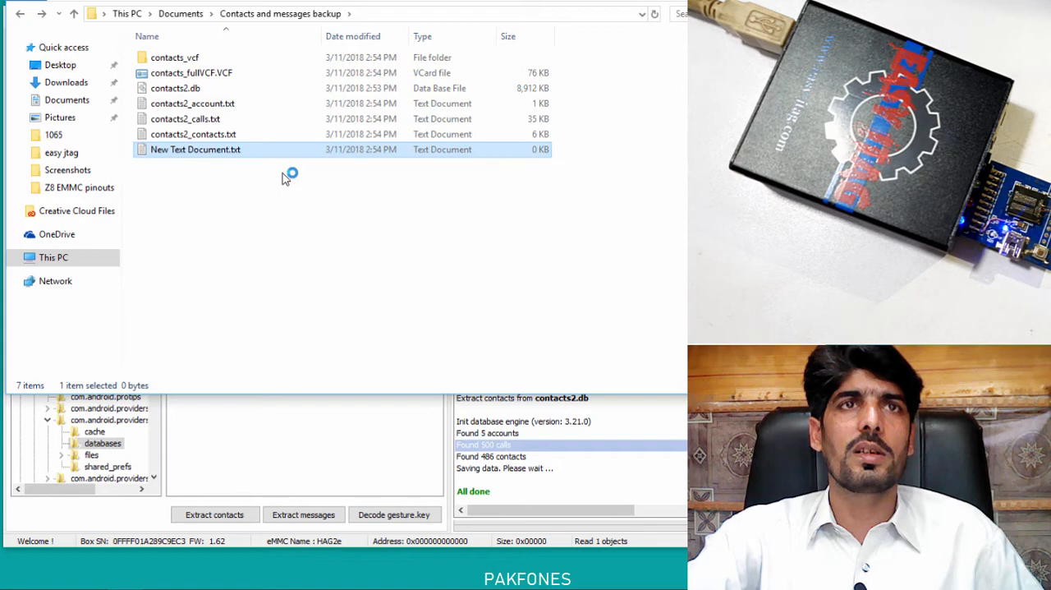
# Open contacts_fullVCF.VCF in Notepad, look through its contact entries, and close Notepad.
pyautogui.moveTo(206, 75); pyautogui.dragTo(270, 254)
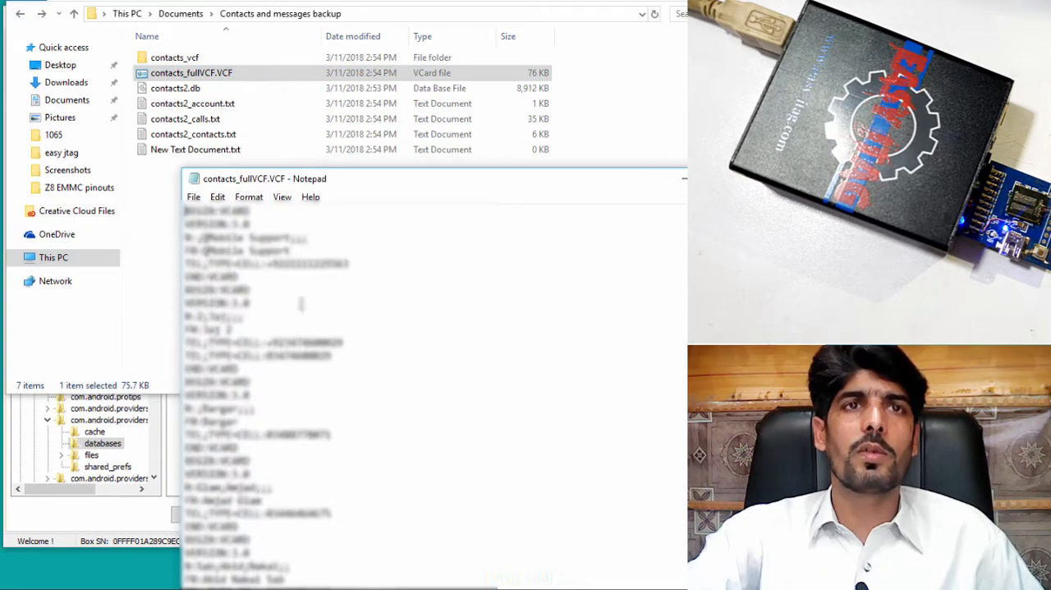
pyautogui.scroll(-8, 302, 305)
pyautogui.scroll(-10, 298, 302)
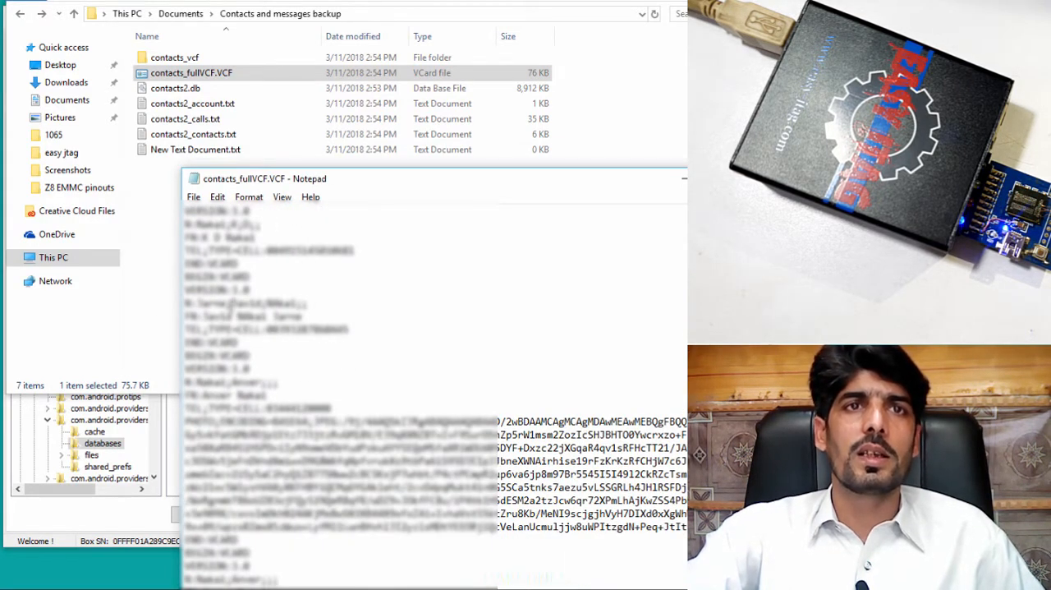
pyautogui.moveTo(231, 306); pyautogui.dragTo(355, 307)
pyautogui.click(360, 309)
pyautogui.scroll(-14, 377, 309)
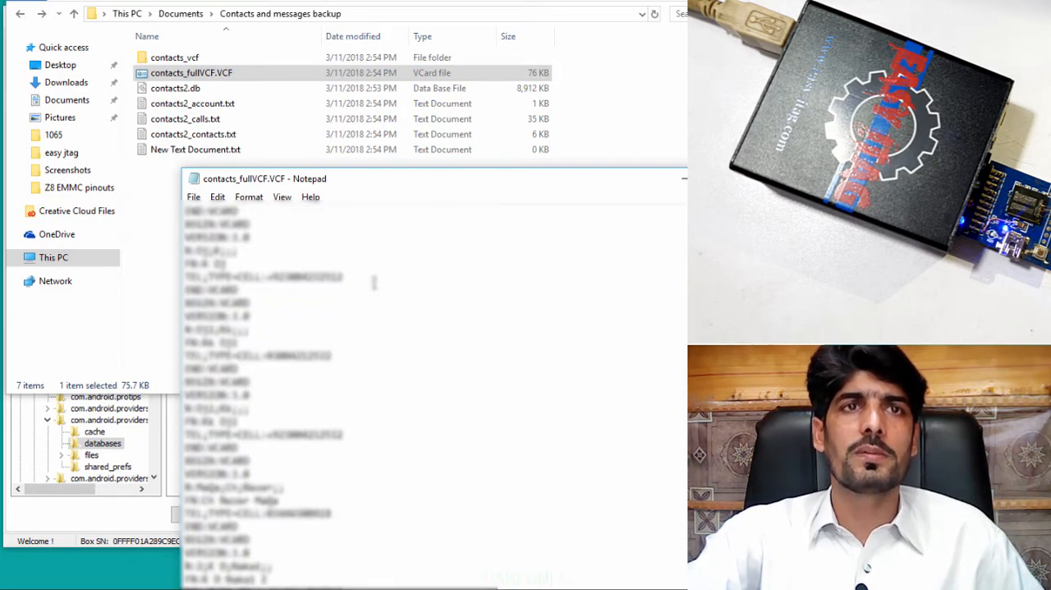
pyautogui.scroll(-5, 373, 283)
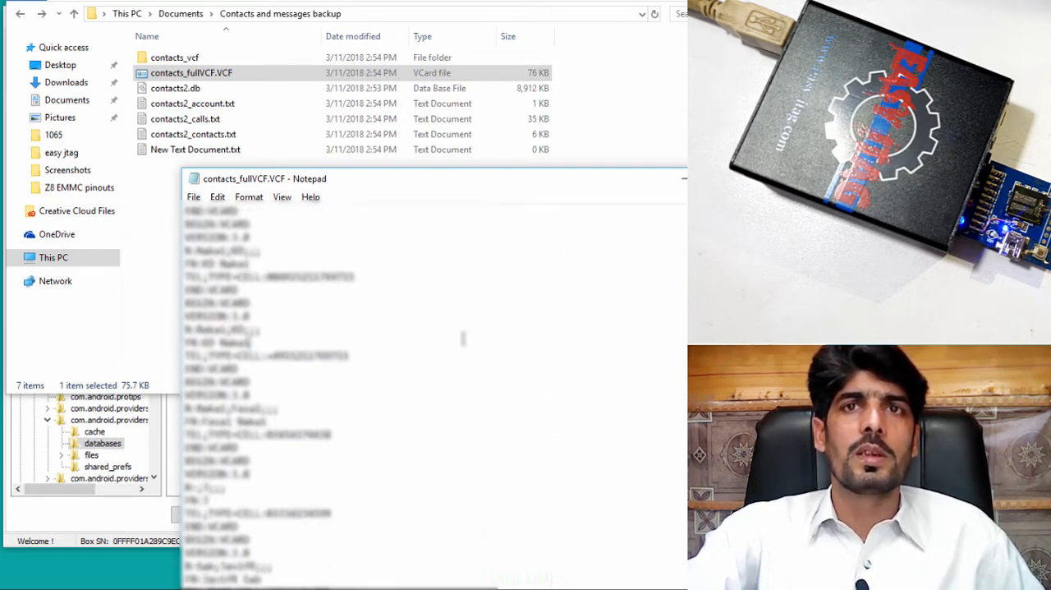
pyautogui.click(749, 178)
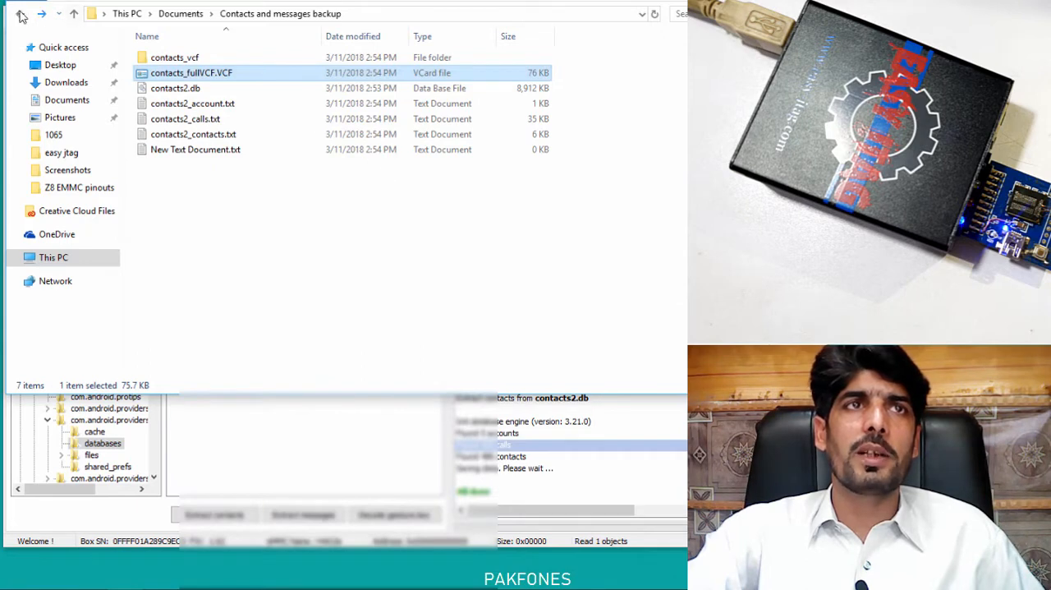
# Return to eMMC_tool Suite and jump to the Messages databases folder with Hot Links.
pyautogui.click(19, 16)
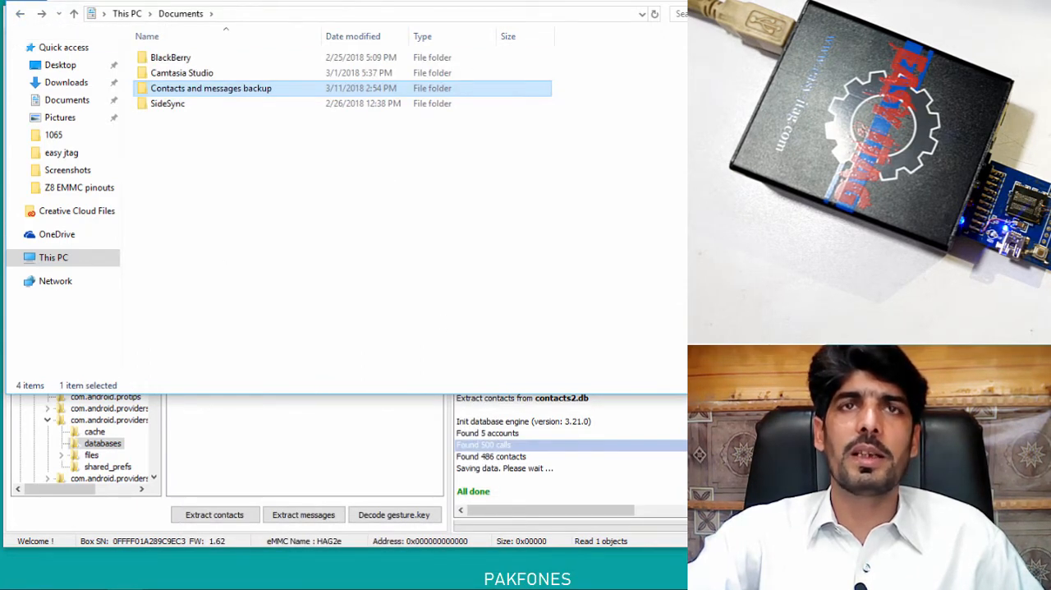
pyautogui.click(345, 587)
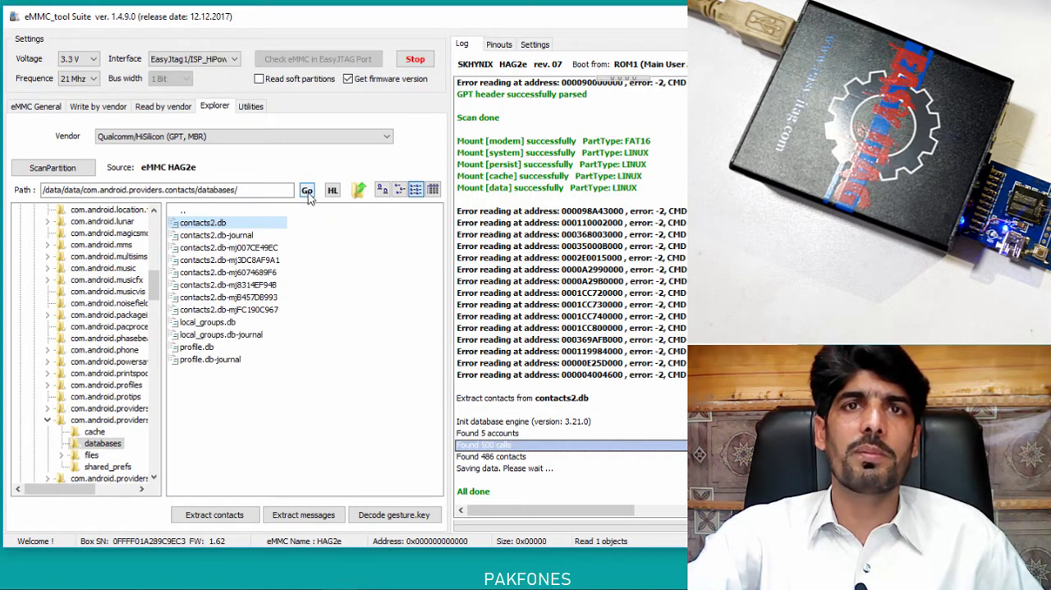
pyautogui.click(333, 191)
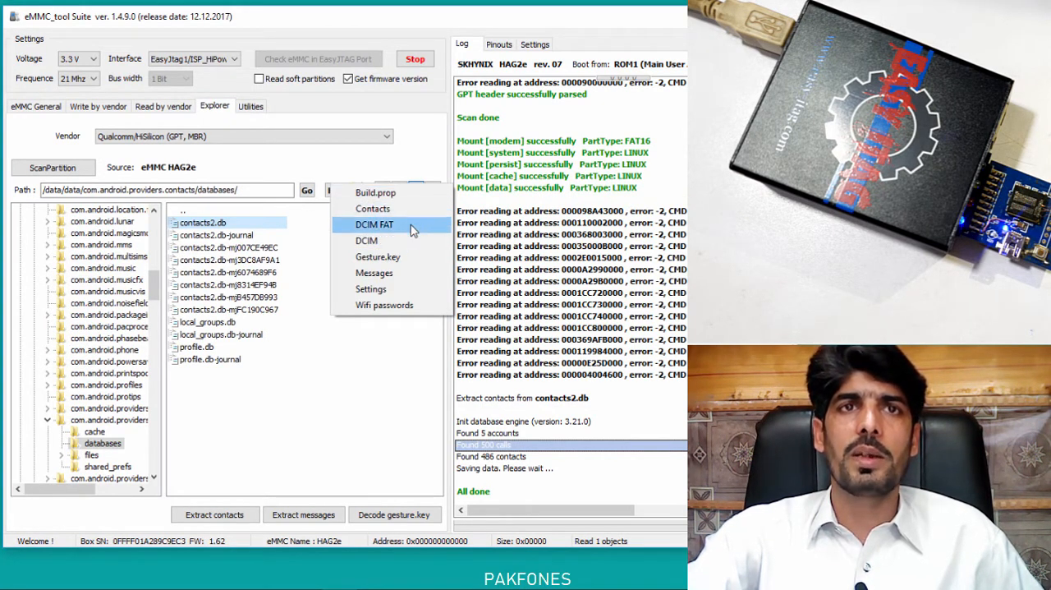
pyautogui.click(398, 276)
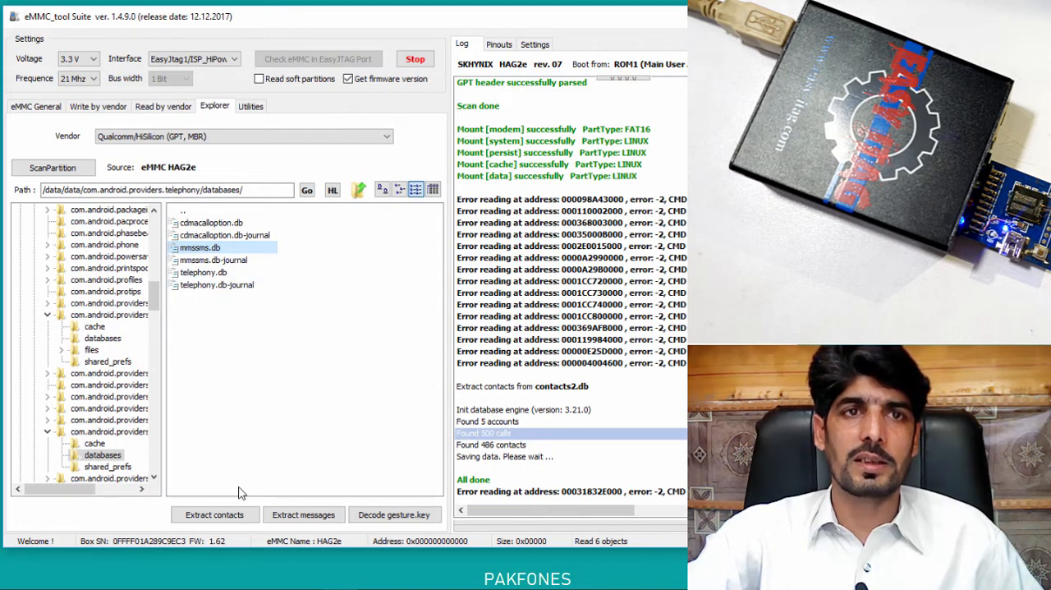
# Try to extract the messages from mmssms.db into a new folder named "Messages" inside "Contacts and messages backup".
pyautogui.click(304, 517)
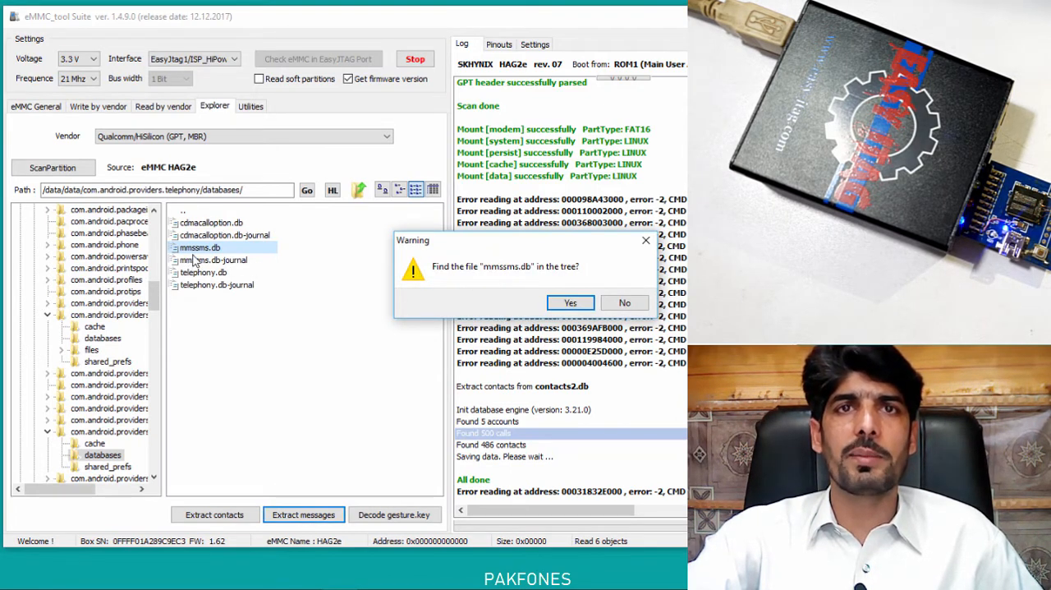
pyautogui.click(567, 303)
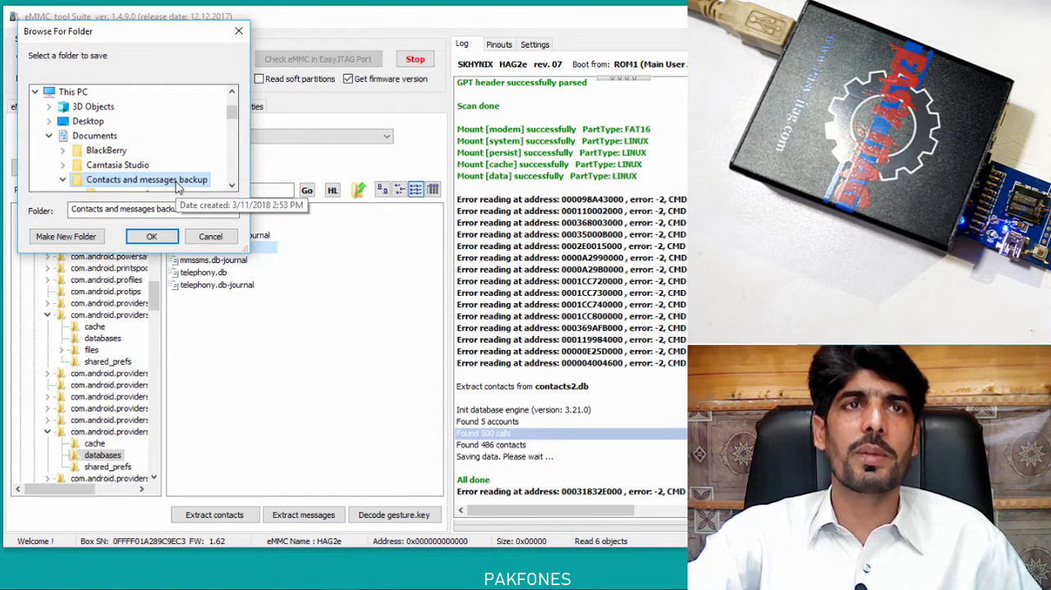
pyautogui.click(179, 181)
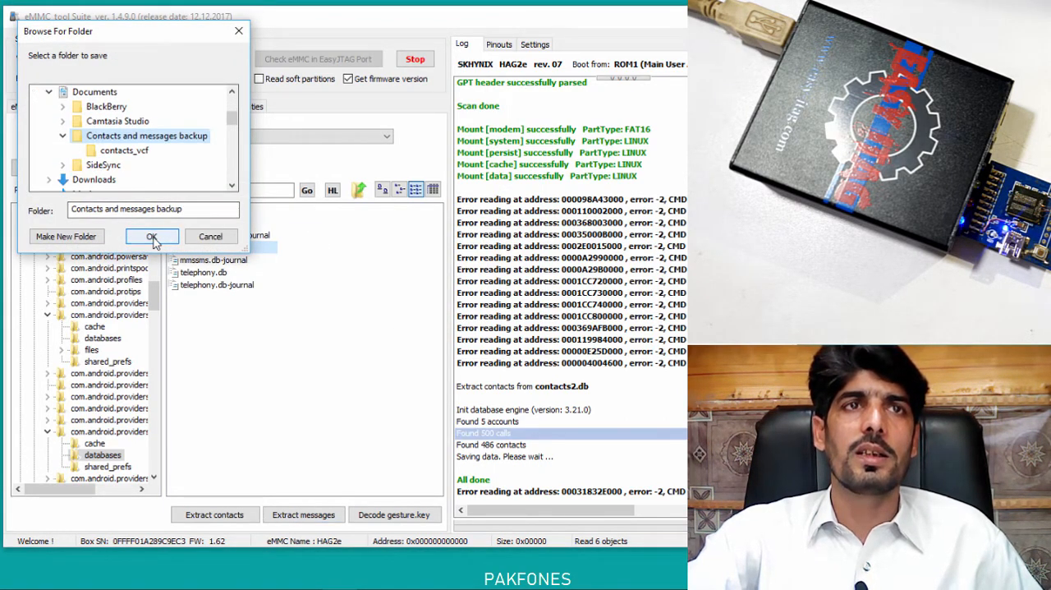
pyautogui.click(93, 237)
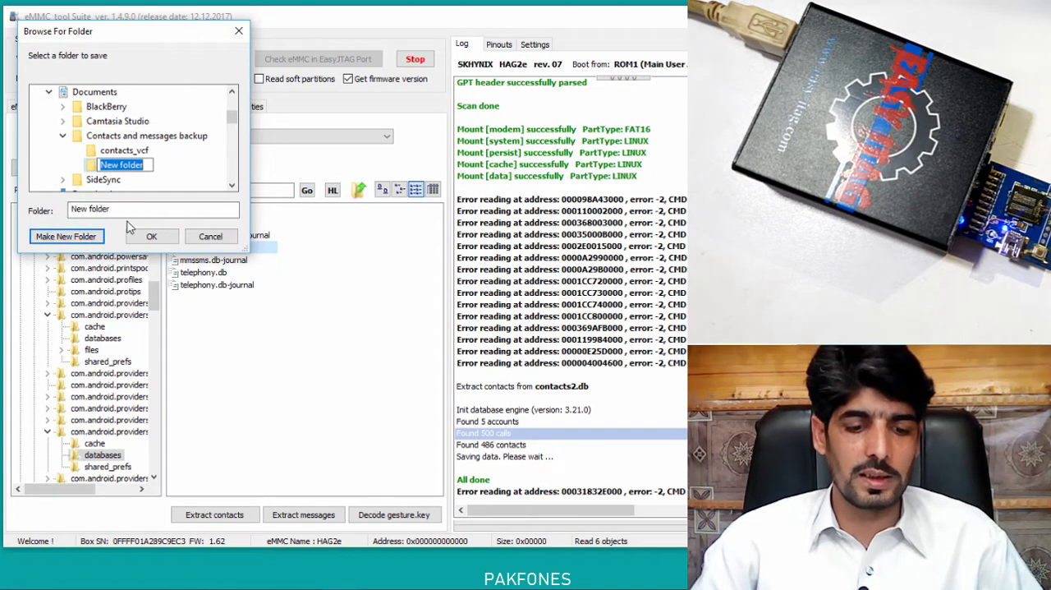
pyautogui.write('Messa')
pyautogui.write('ges')
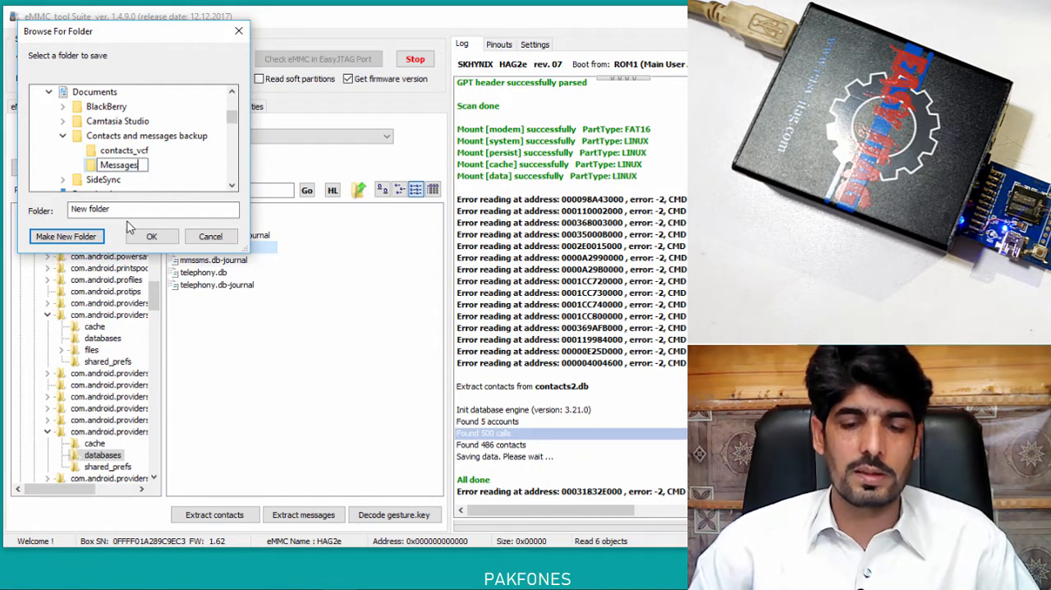
pyautogui.press('Return')
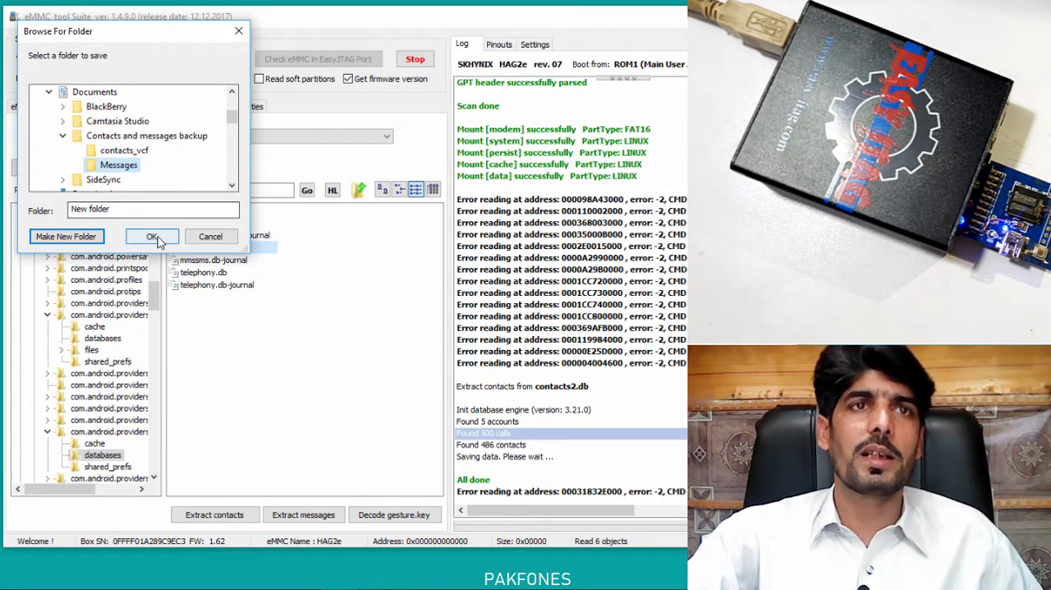
pyautogui.click(151, 236)
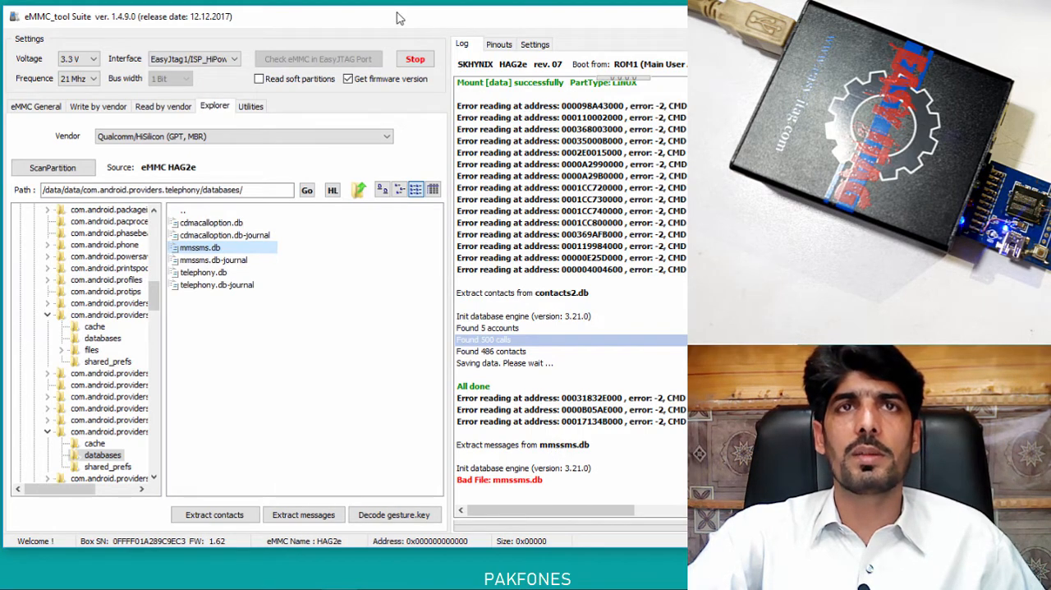
pyautogui.moveTo(397, 18)
pyautogui.mouseDown()
pyautogui.moveTo(604, 30)
pyautogui.moveTo(390, 18)
pyautogui.mouseUp()
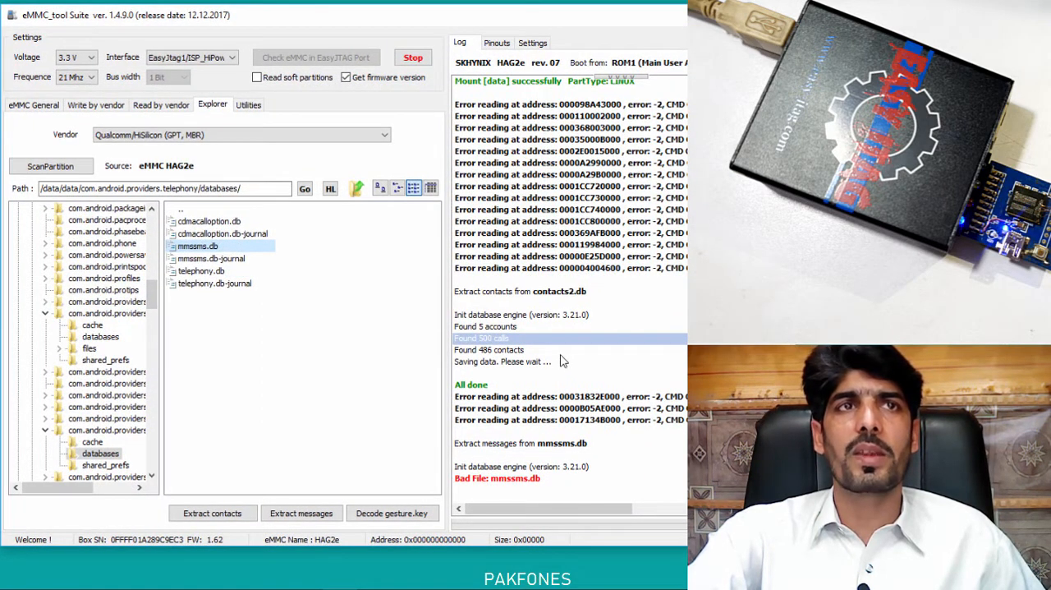
# Set the eMMC connection's frequency to 7 MHz and its voltage to 2.8 V.
pyautogui.click(90, 78)
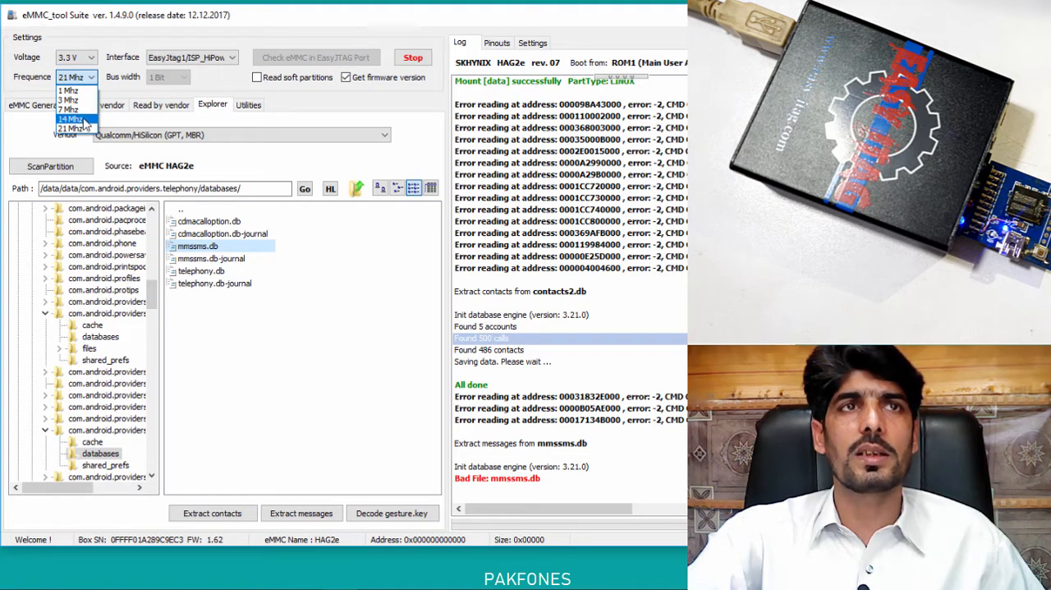
pyautogui.click(81, 112)
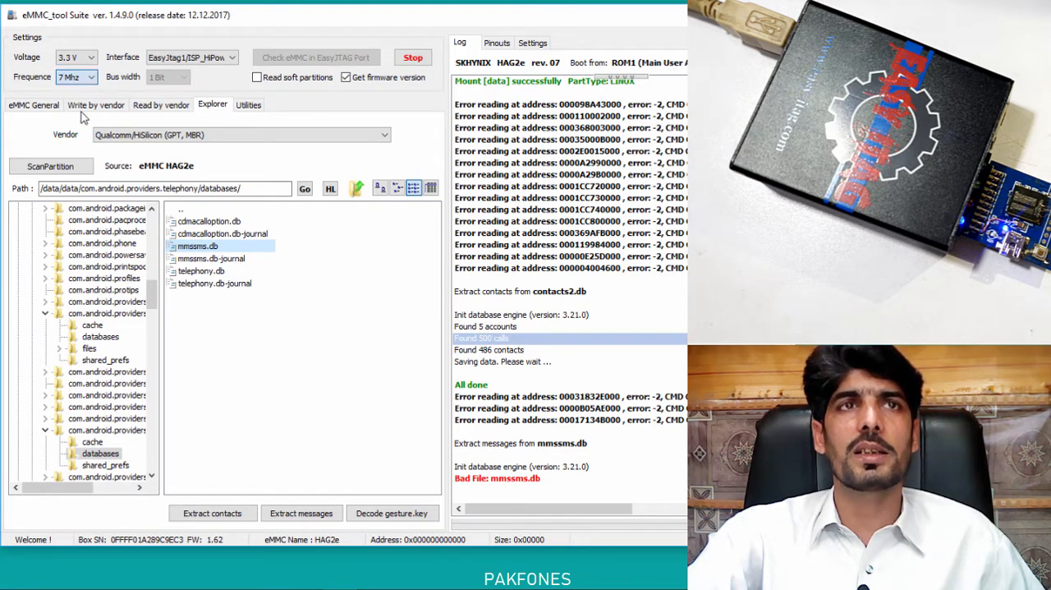
pyautogui.click(90, 58)
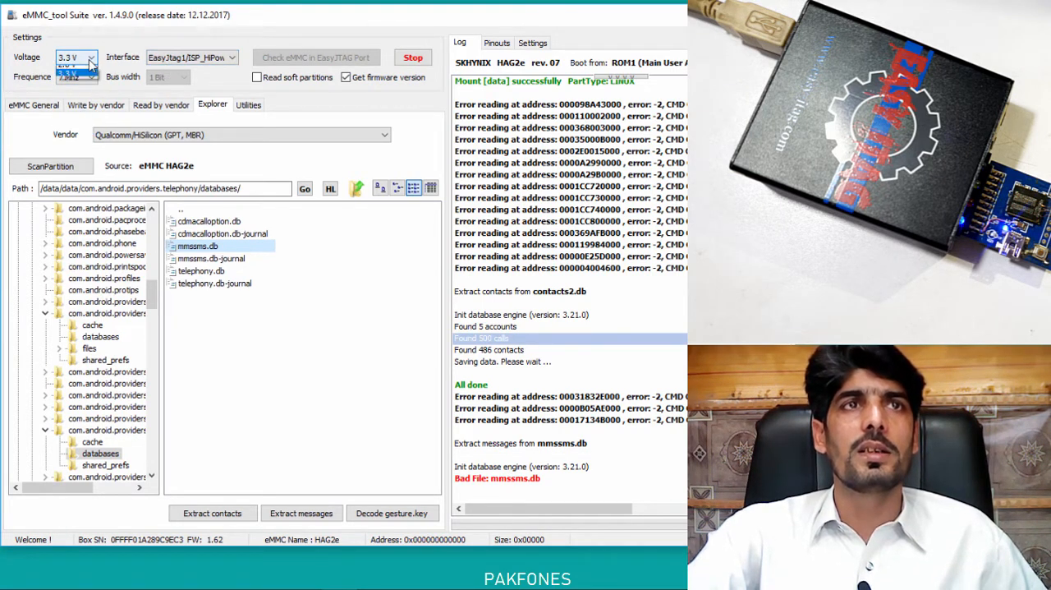
pyautogui.click(70, 80)
pyautogui.click(413, 58)
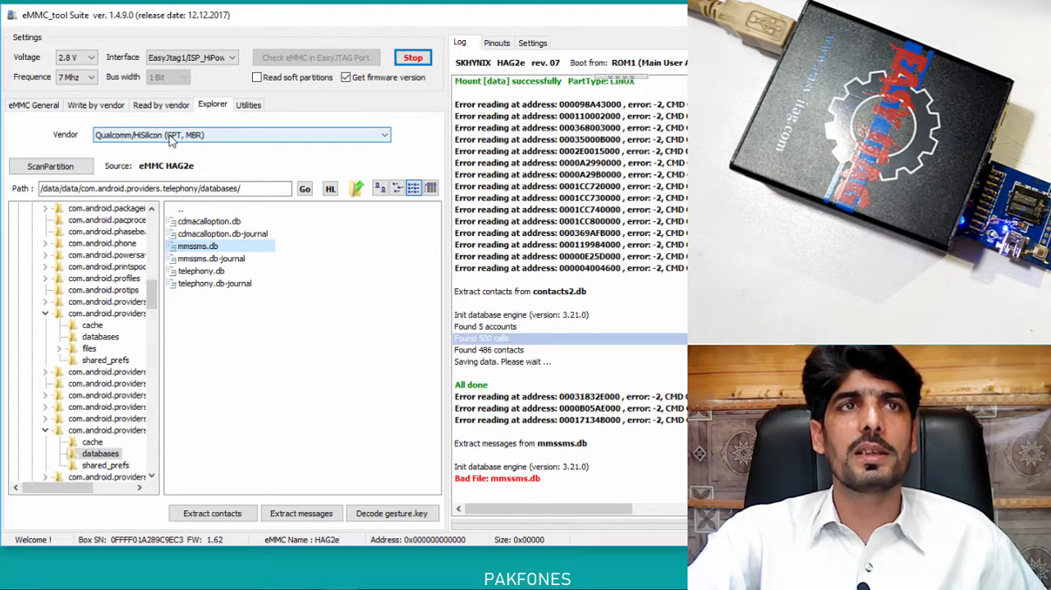
# Scan the partitions from the device again with Qualcomm/HiSilicon (GPT, MBR) as the vendor.
pyautogui.click(171, 139)
pyautogui.click(164, 147)
pyautogui.click(51, 164)
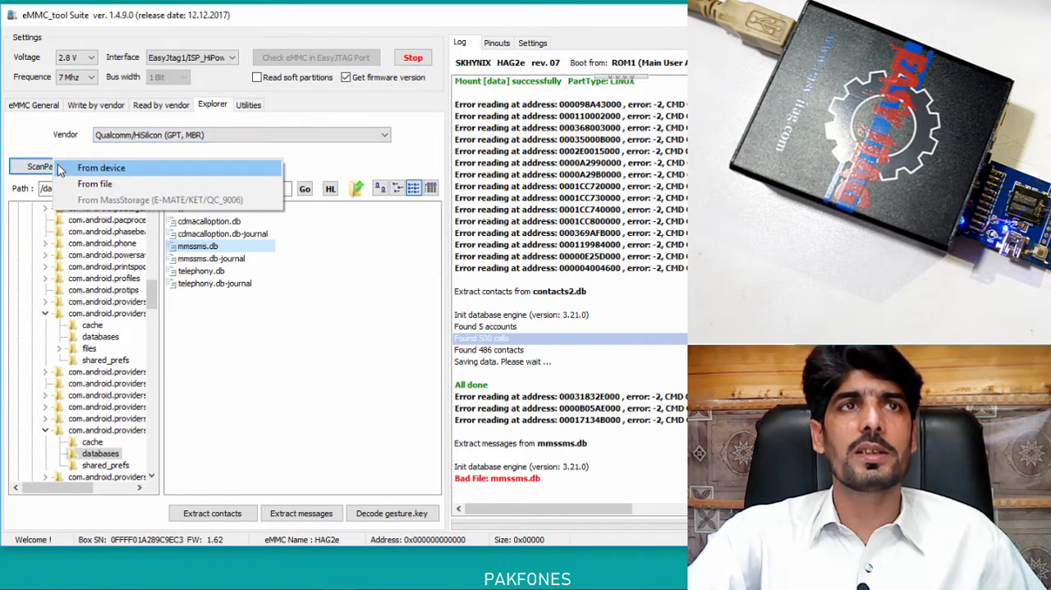
pyautogui.click(125, 168)
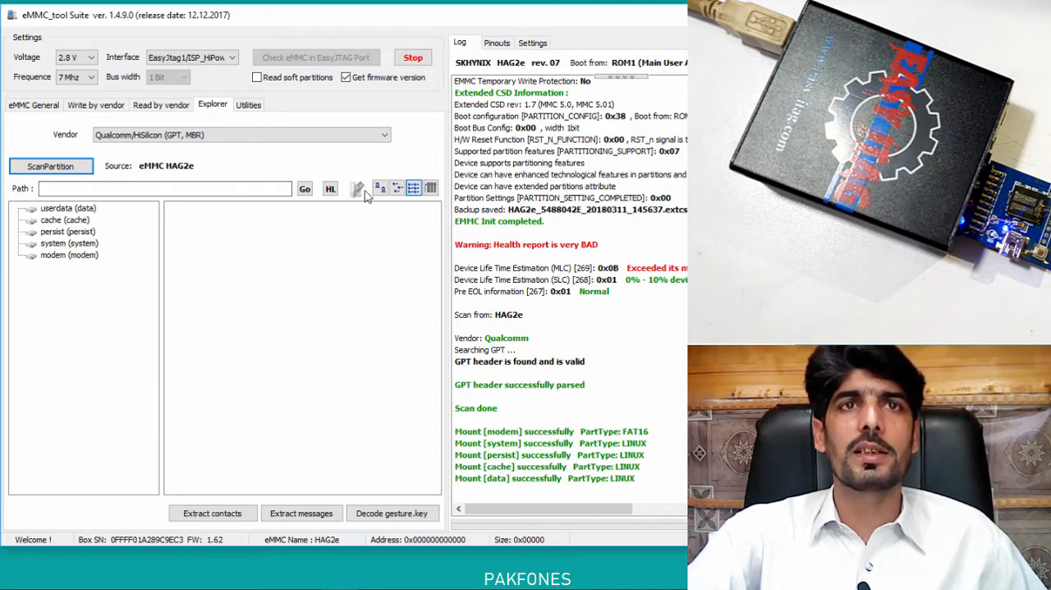
# Jump to the Messages databases folder with Hot Links and try to extract the messages from mmssms.db into the existing Messages folder.
pyautogui.click(333, 189)
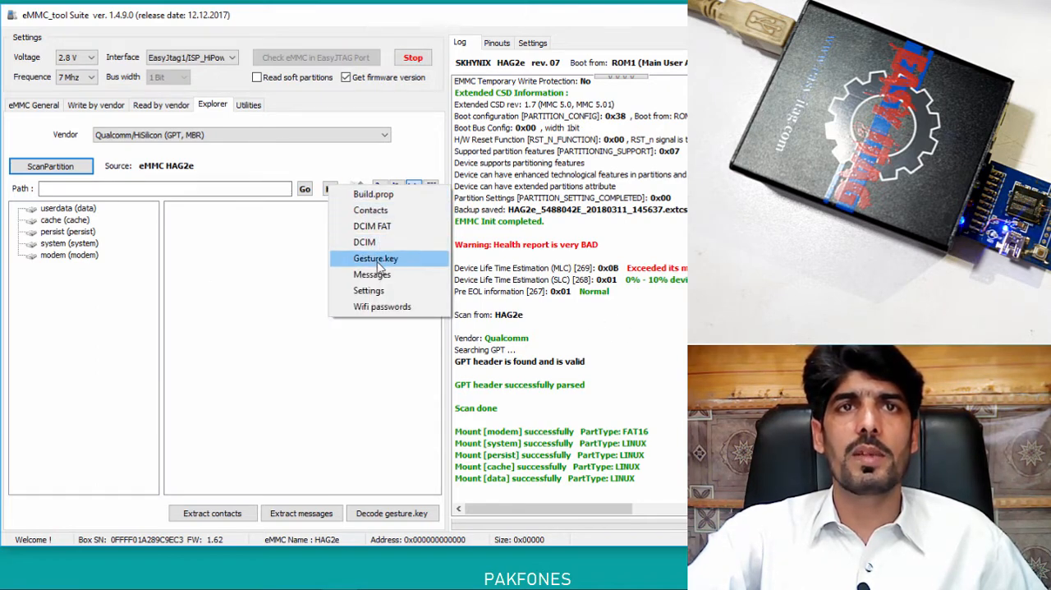
pyautogui.click(366, 276)
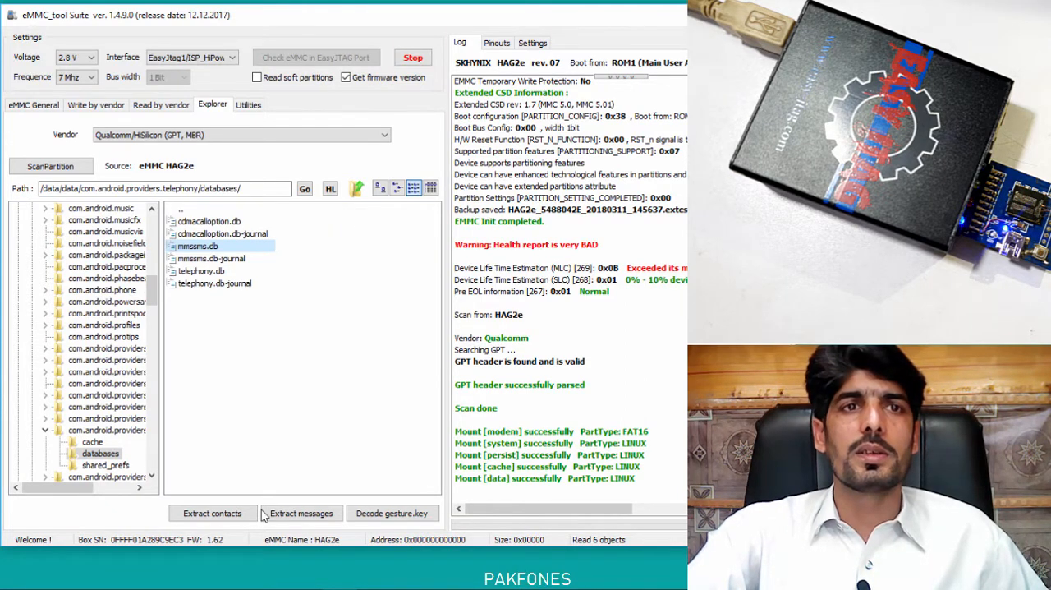
pyautogui.click(305, 519)
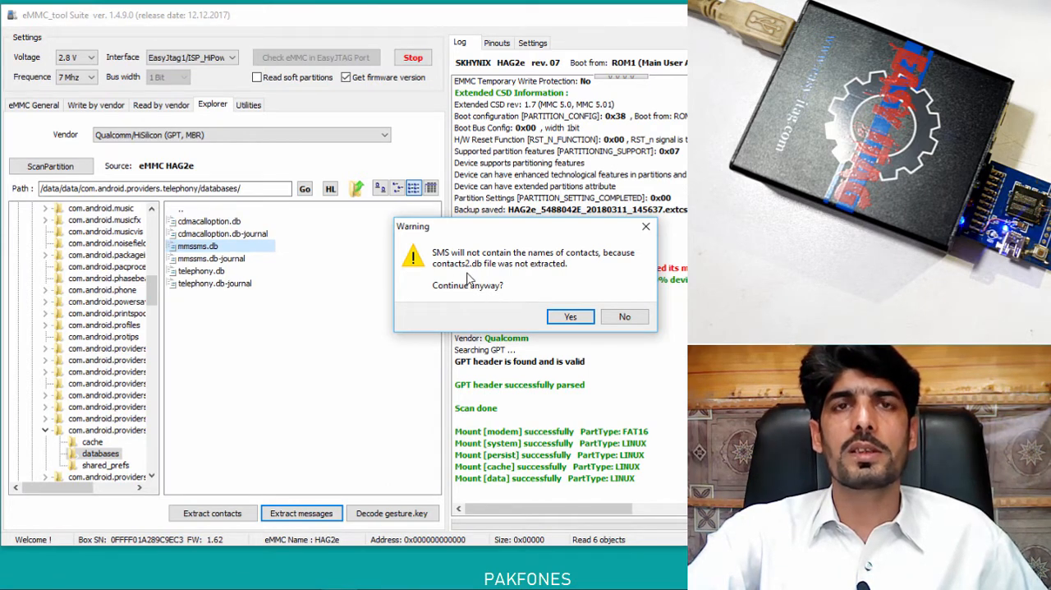
pyautogui.click(566, 317)
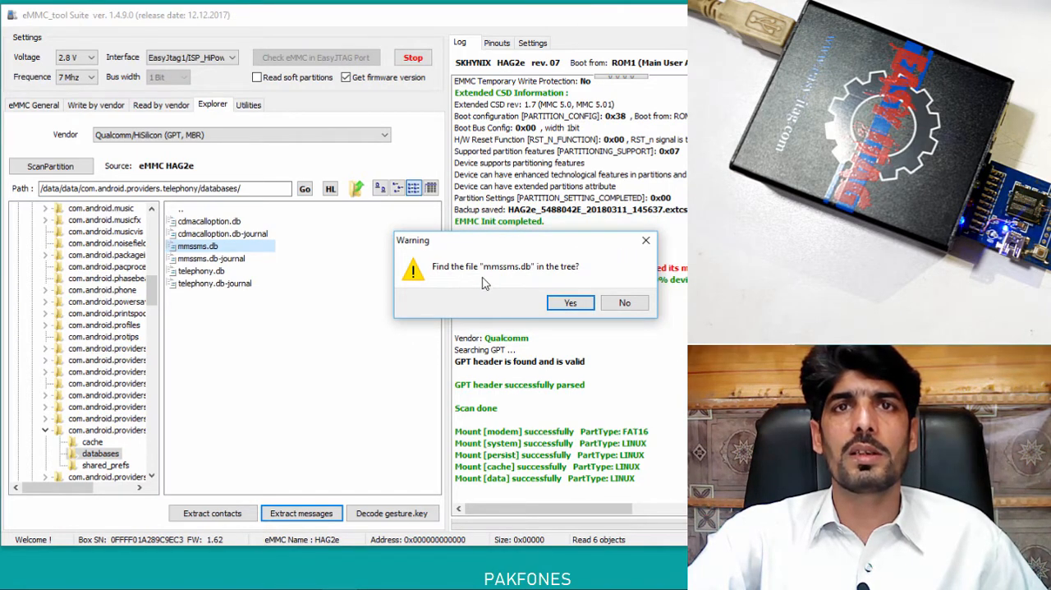
pyautogui.click(569, 302)
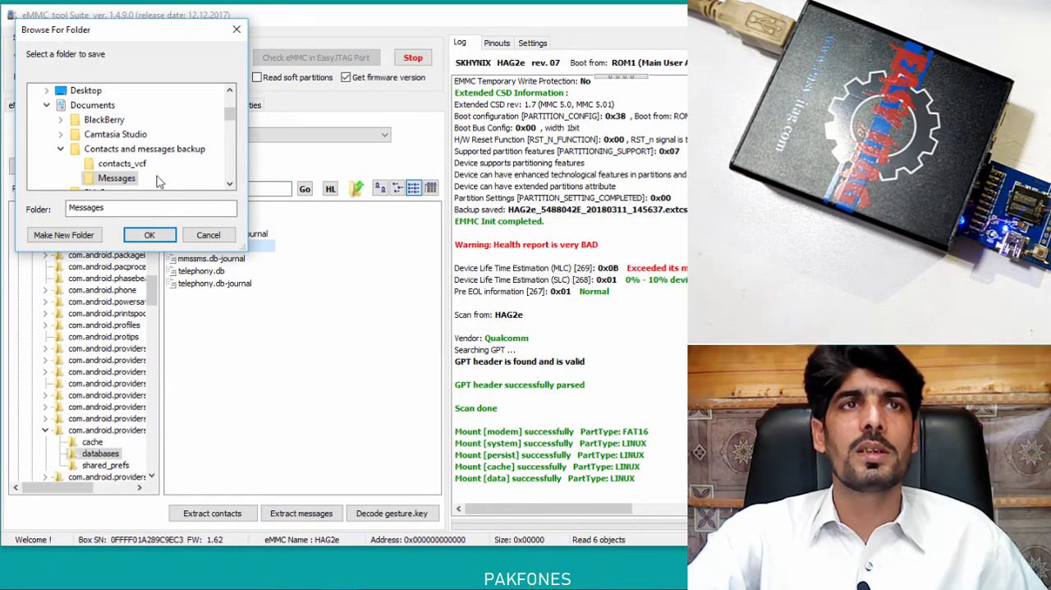
pyautogui.click(148, 234)
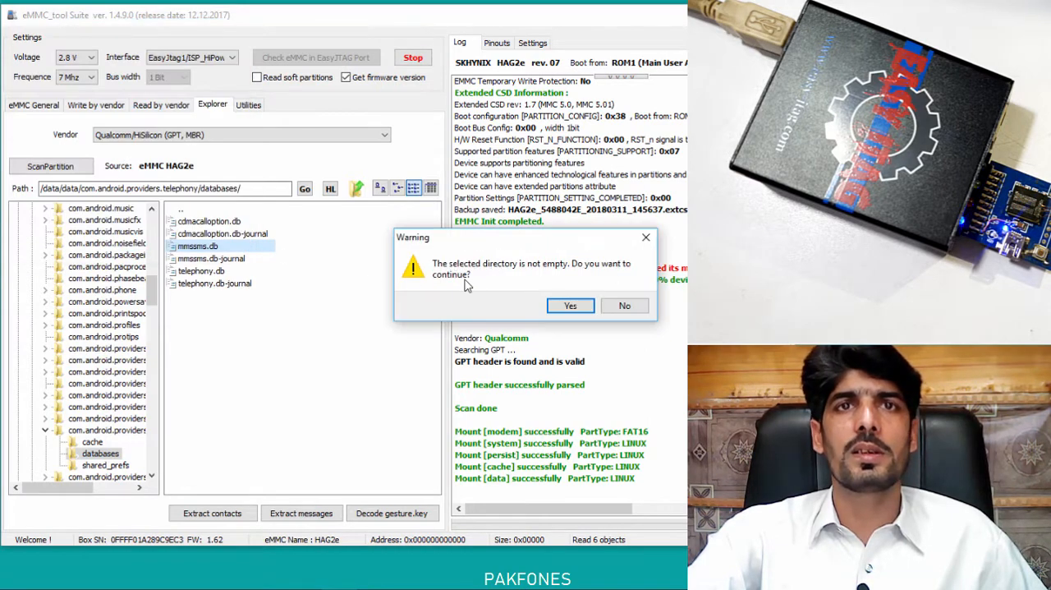
pyautogui.click(570, 305)
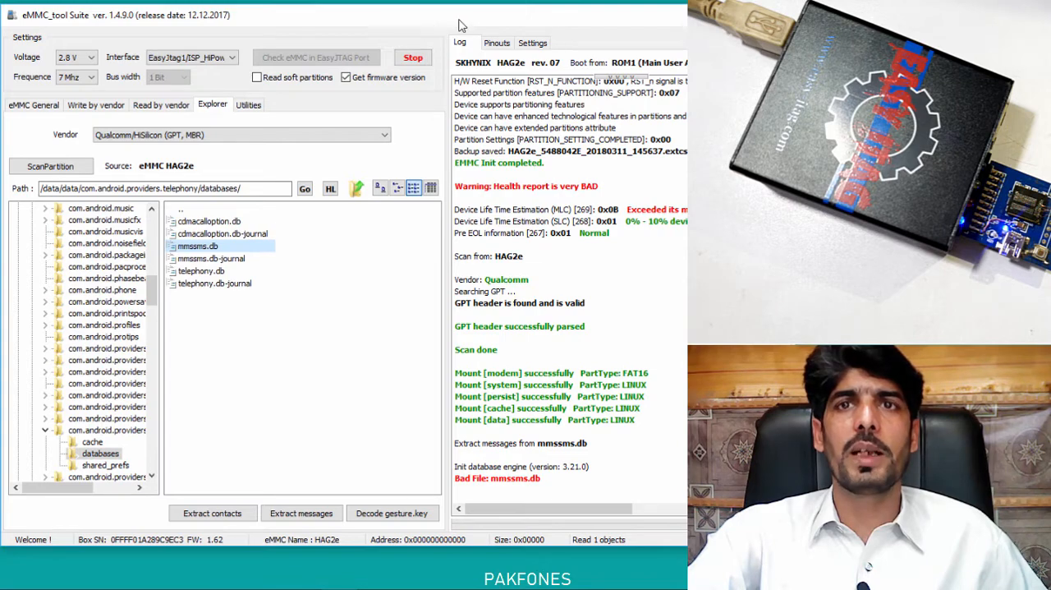
pyautogui.moveTo(463, 26); pyautogui.dragTo(419, 22)
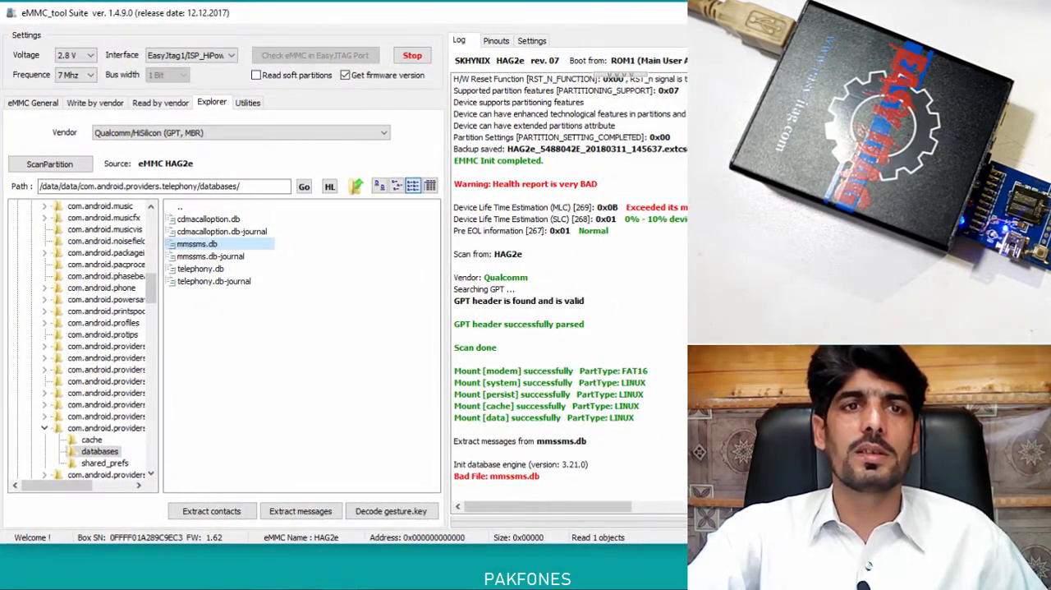
# Switch to File Explorer, check the mmssms.db file in the Messages subfolder of "Contacts and messages backup" in Documents, and close the window.
pyautogui.click(382, 588)
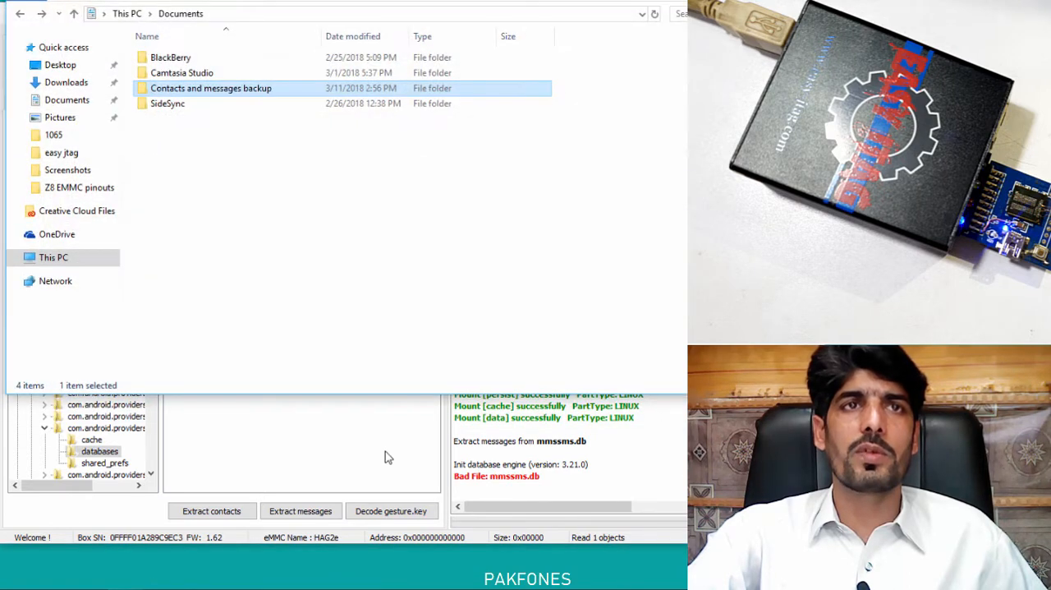
pyautogui.click(187, 192)
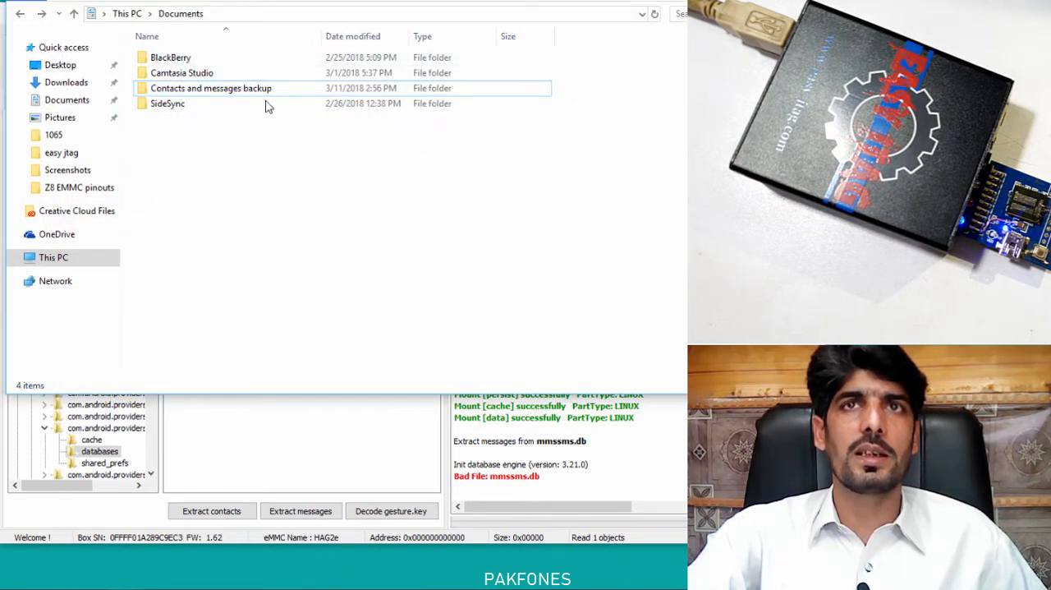
pyautogui.click(681, 4)
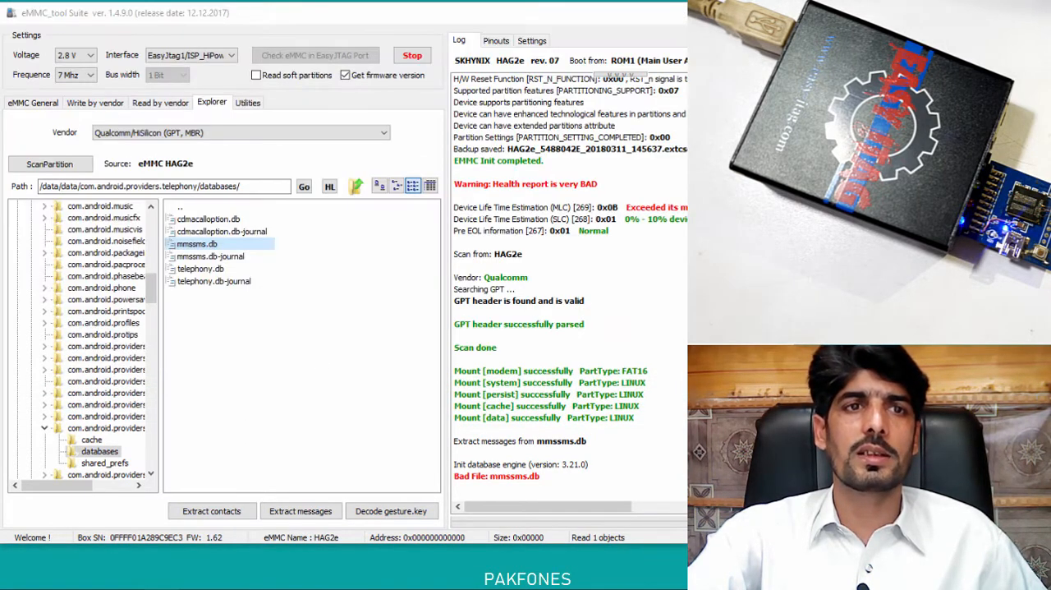
pyautogui.press('super+e')
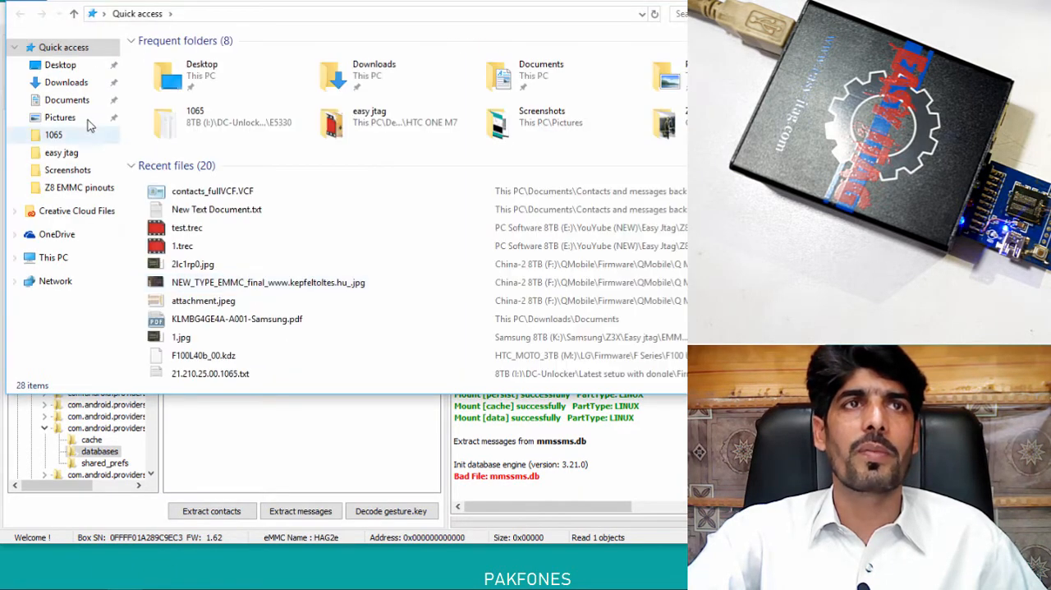
pyautogui.click(82, 99)
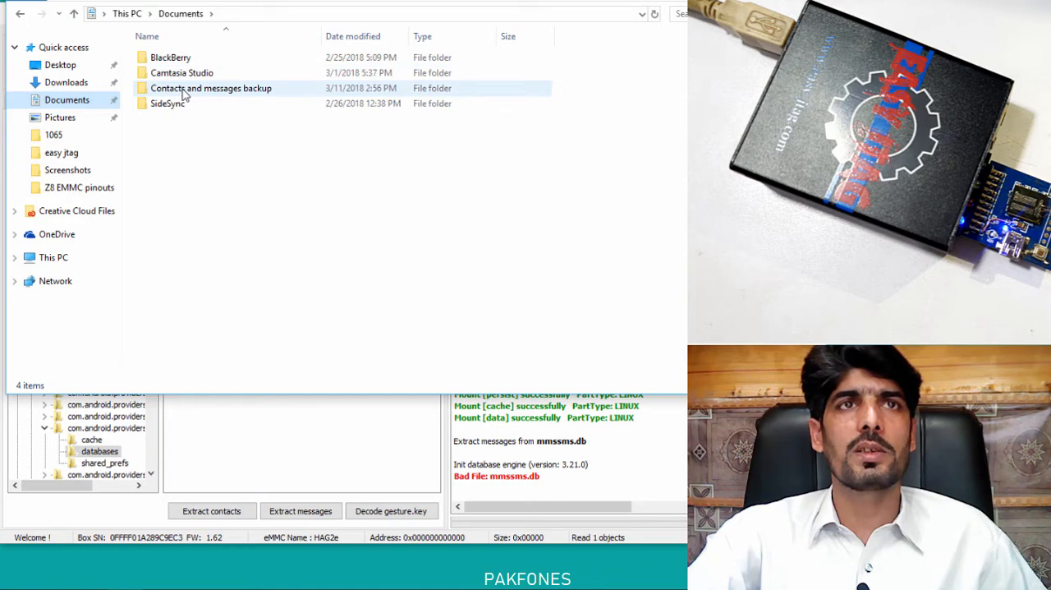
pyautogui.doubleClick(184, 92)
pyautogui.doubleClick(181, 76)
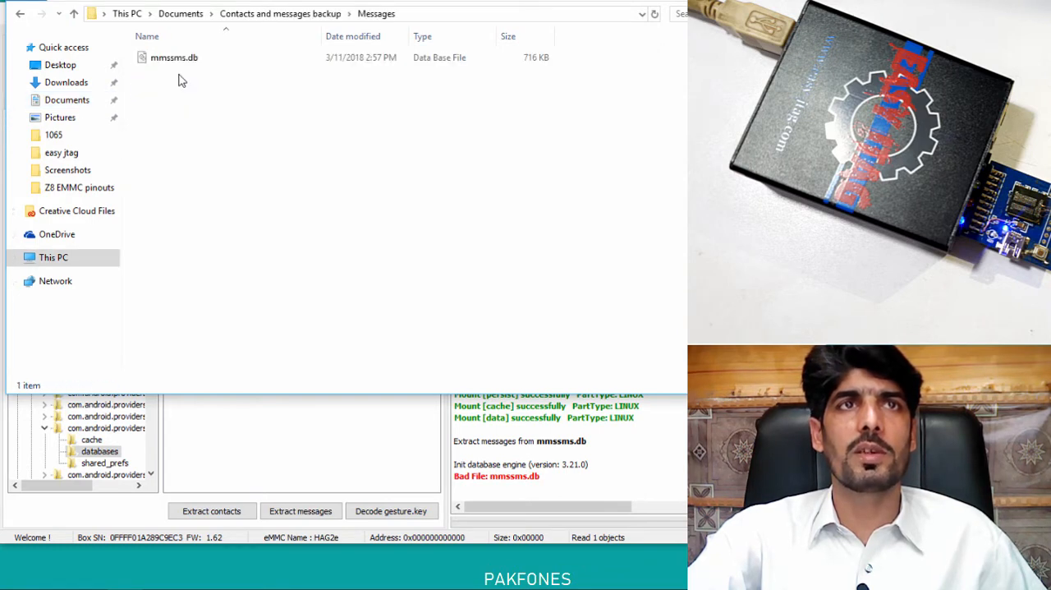
pyautogui.click(176, 62)
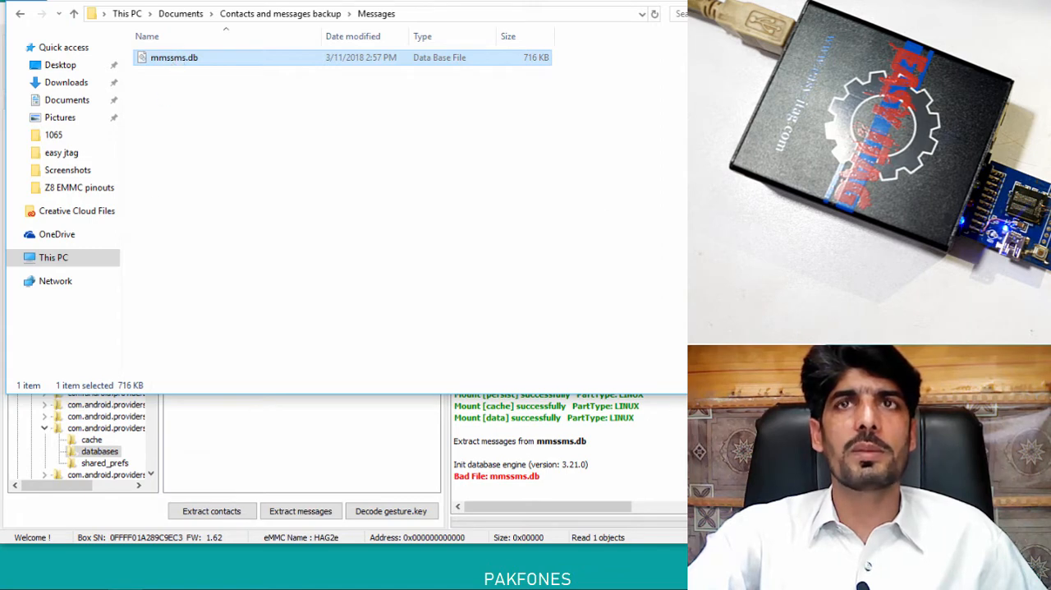
pyautogui.click(686, 3)
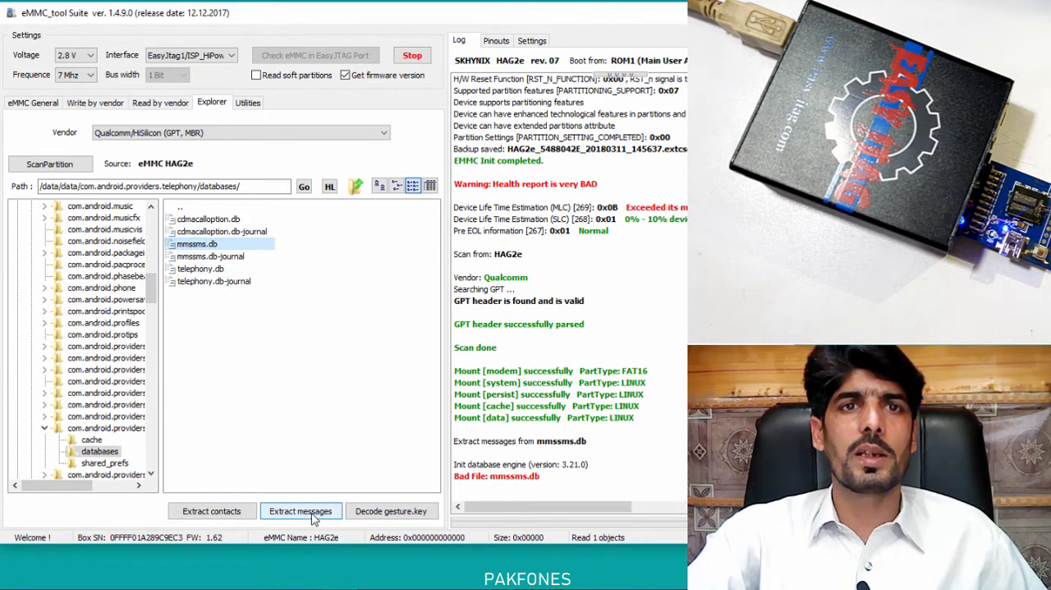
# Retry extracting the messages from mmssms.db in eMMC_tool Suite, saving to the same Messages folder despite its existing contents.
pyautogui.click(335, 503)
pyautogui.click(568, 315)
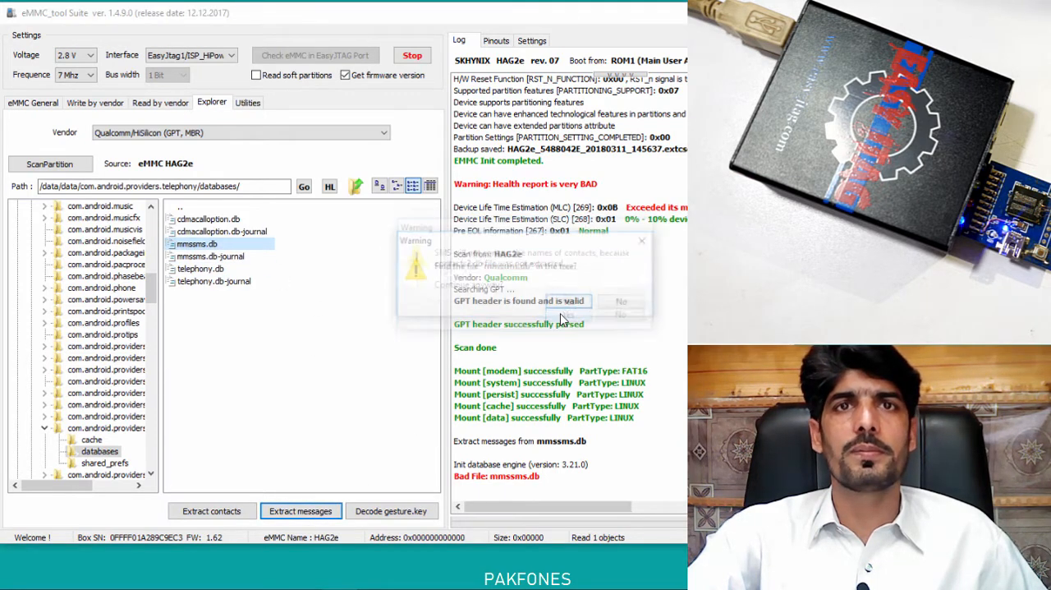
pyautogui.click(570, 303)
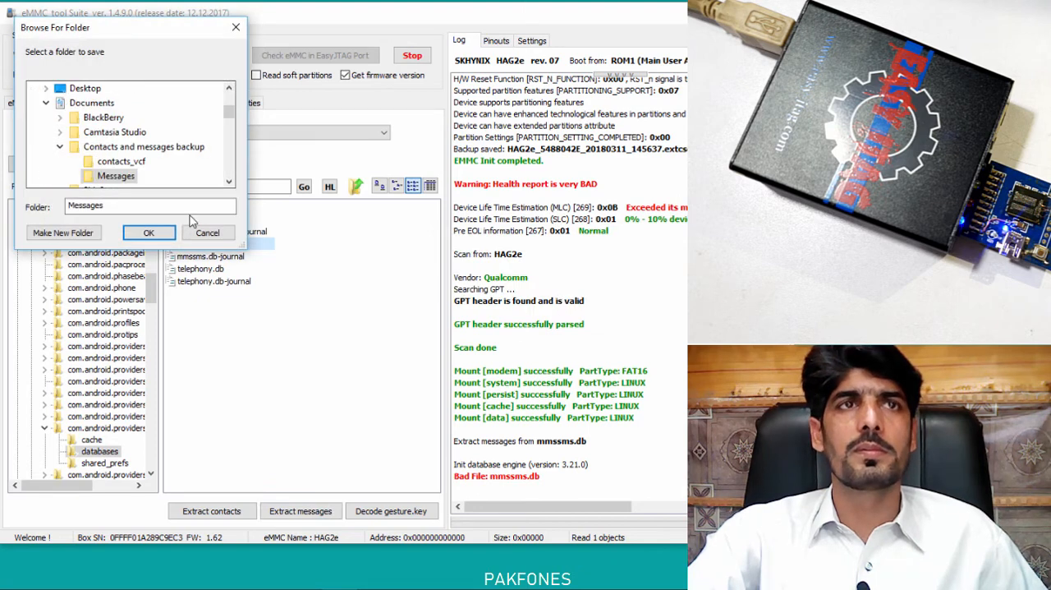
pyautogui.click(149, 232)
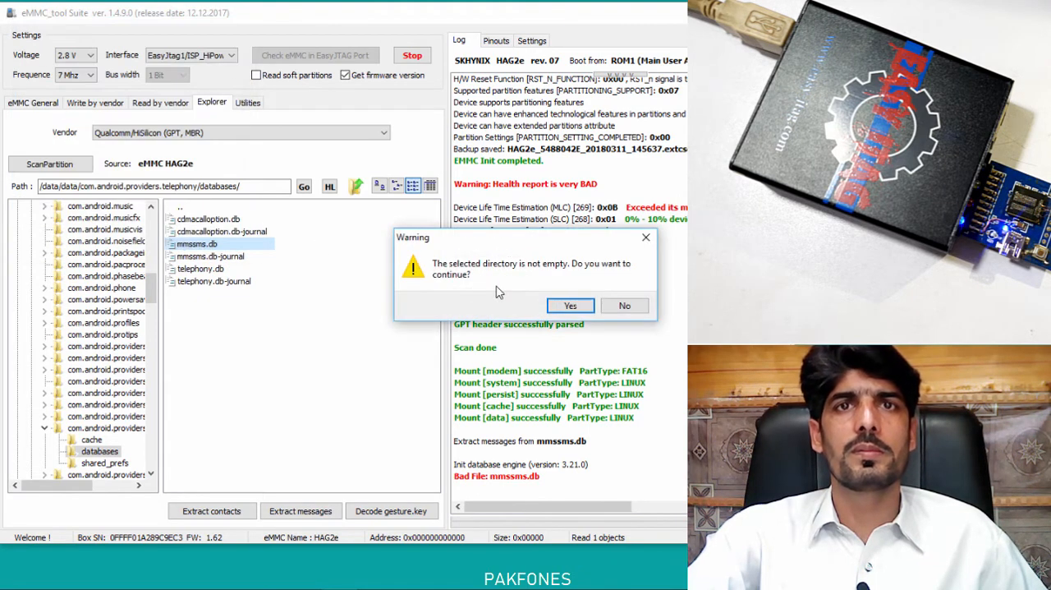
pyautogui.click(558, 307)
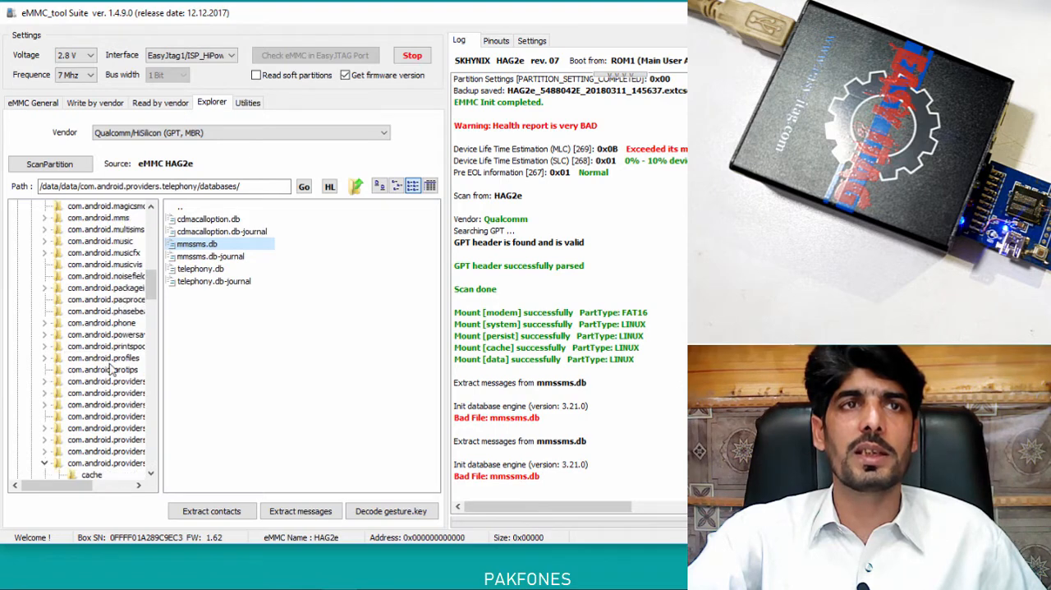
pyautogui.scroll(-2, 115, 366)
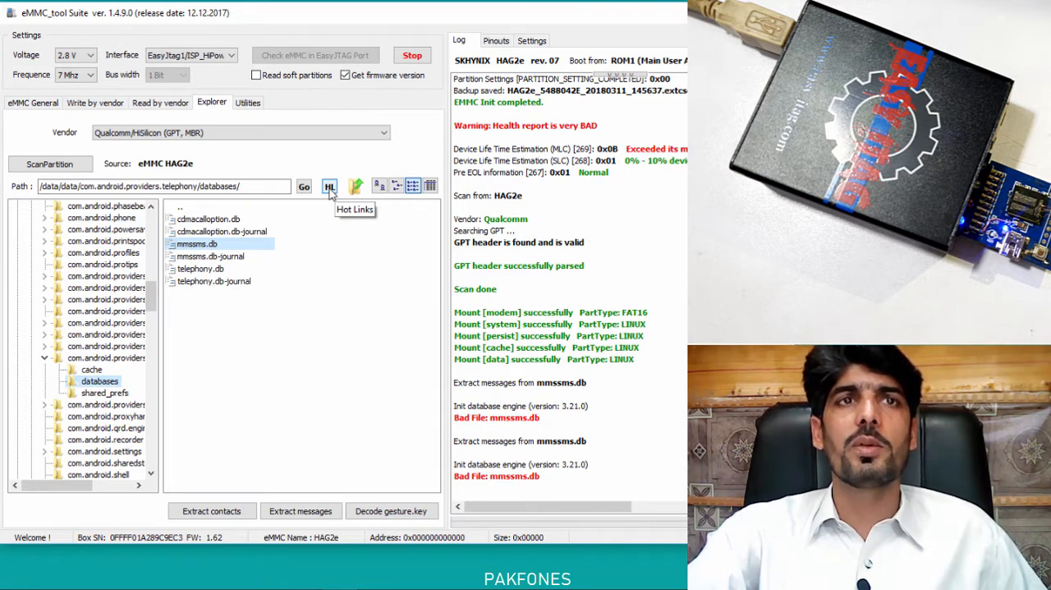
# Open the data folder of the userdata partition in the folder tree, leaving its subfolders expanded.
pyautogui.moveTo(151, 295); pyautogui.dragTo(162, 232)
pyautogui.scroll(-4, 86, 320)
pyautogui.scroll(5, 84, 322)
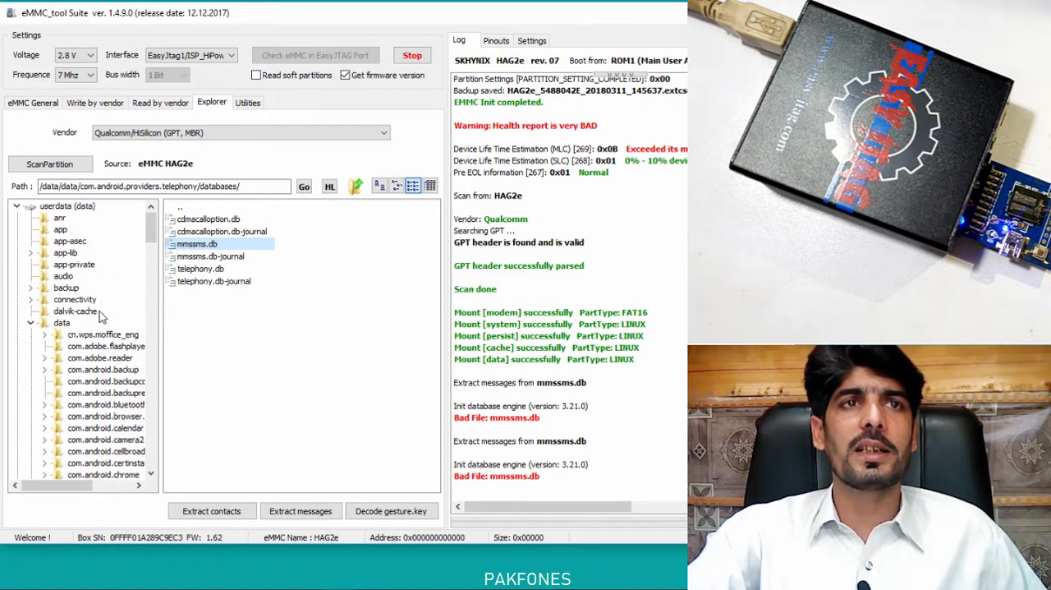
pyautogui.scroll(-7, 101, 314)
pyautogui.moveTo(151, 256); pyautogui.dragTo(152, 203)
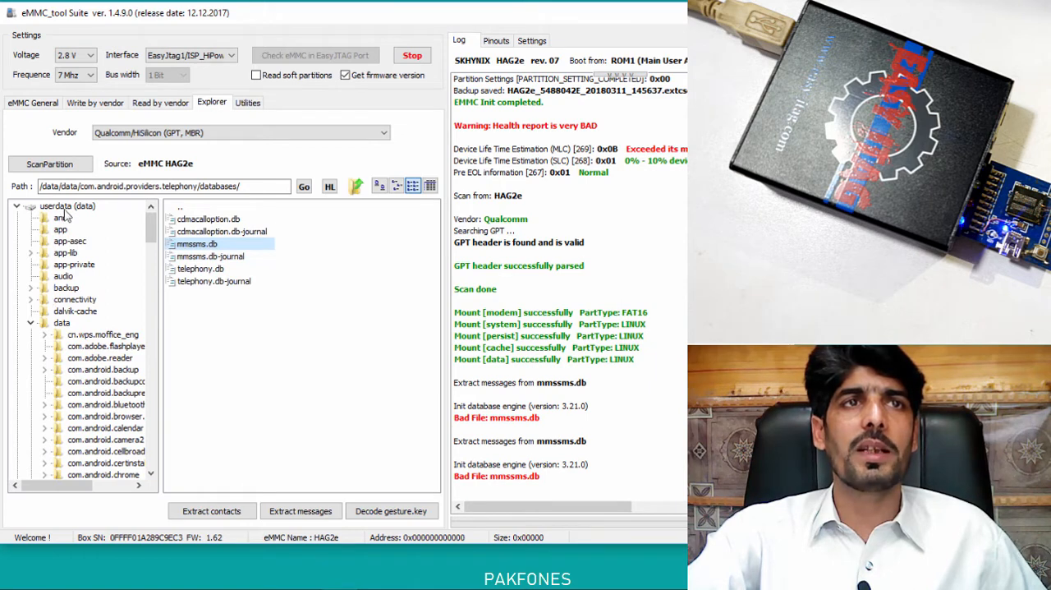
pyautogui.click(59, 325)
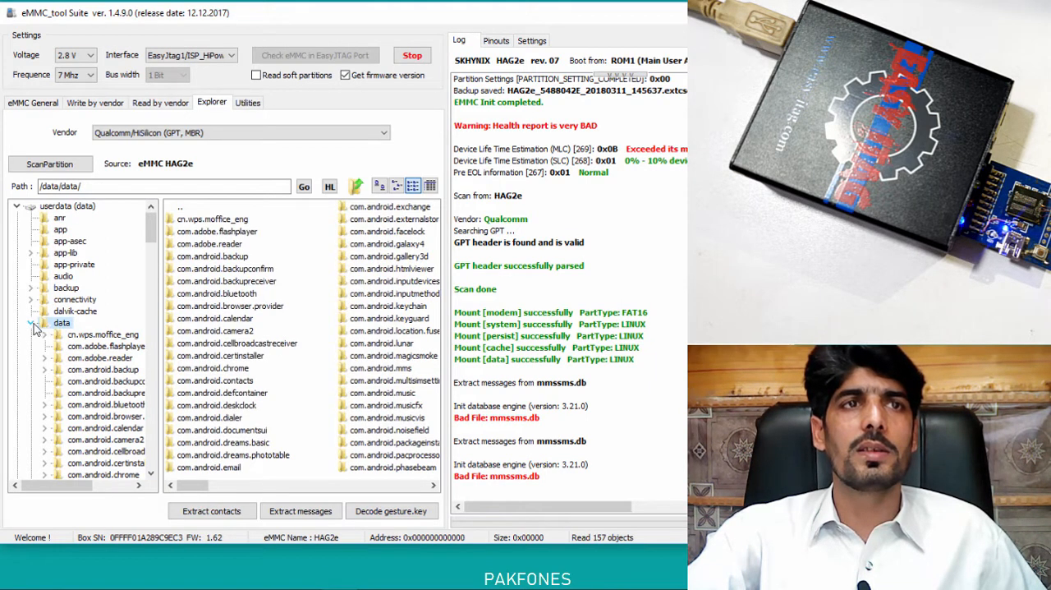
pyautogui.click(33, 324)
pyautogui.click(33, 325)
# Open the databases folder under com.android.providers.telephony from the folder tree and select mmssms.db.
pyautogui.scroll(-3, 110, 278)
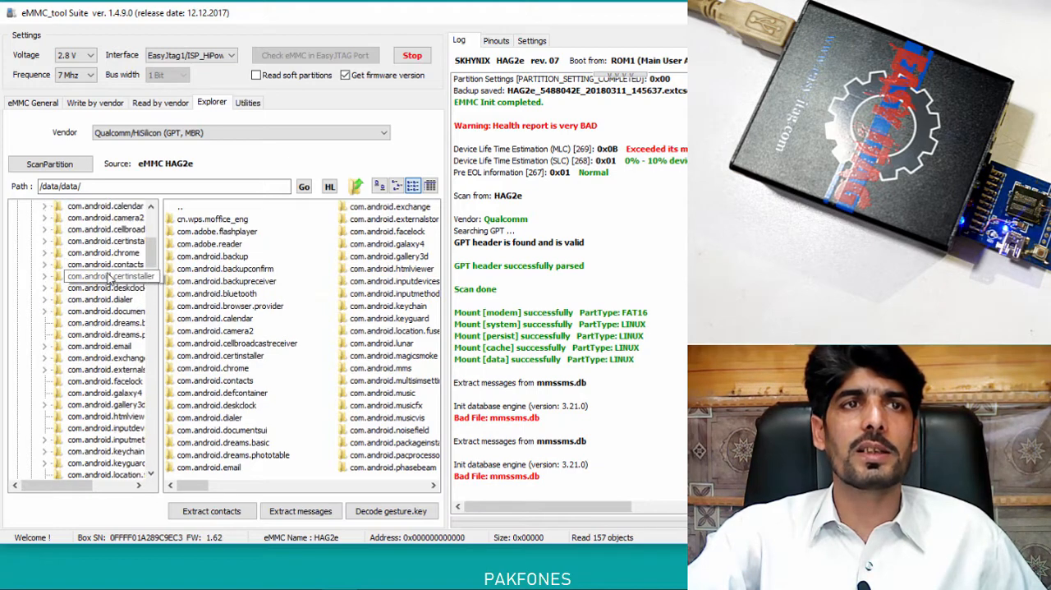
pyautogui.scroll(-5, 110, 277)
pyautogui.doubleClick(111, 266)
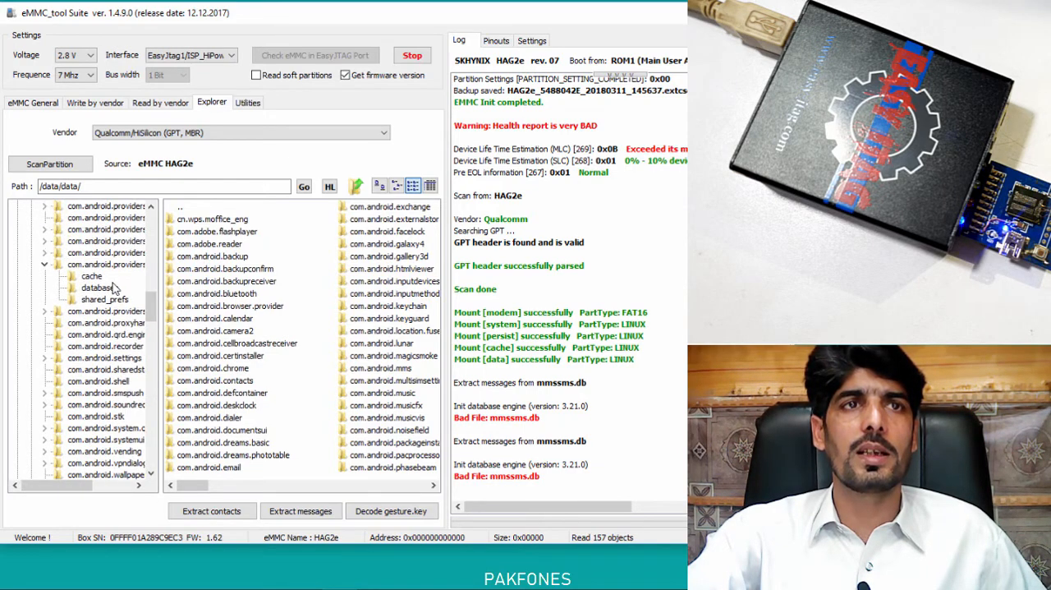
pyautogui.click(100, 289)
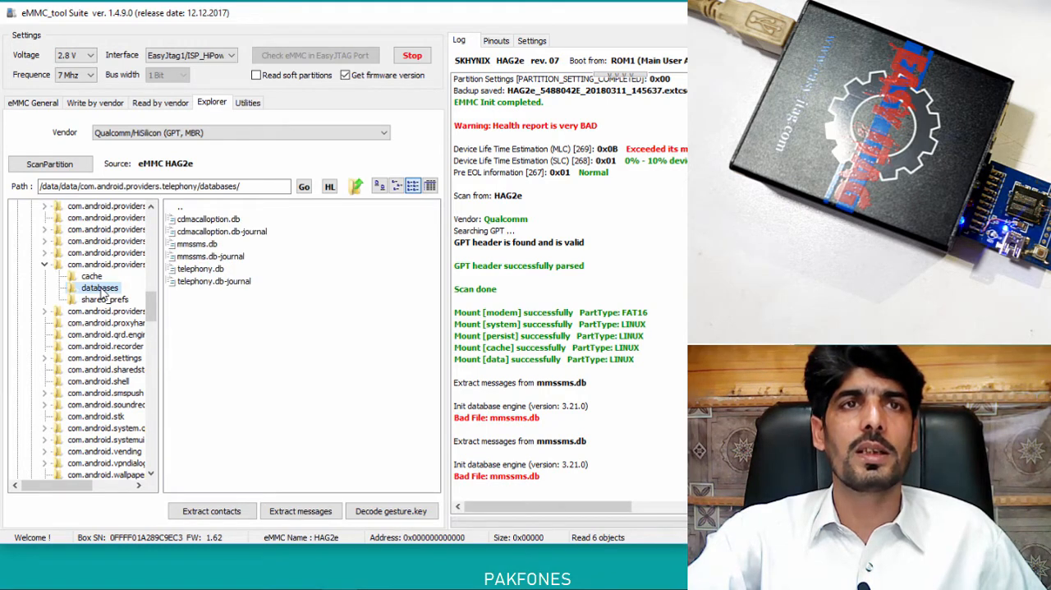
pyautogui.scroll(1, 95, 295)
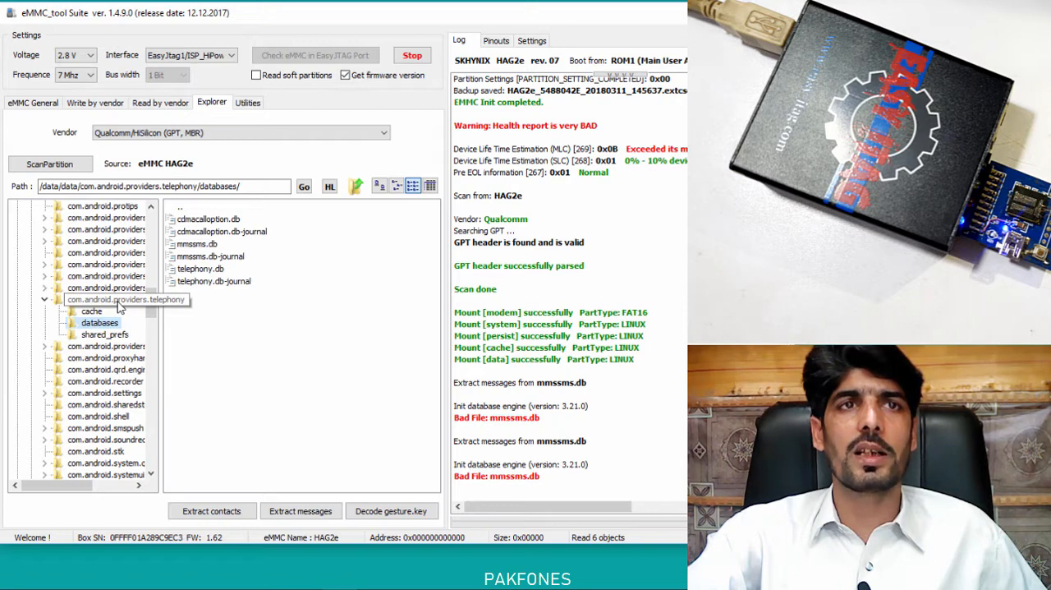
pyautogui.click(198, 244)
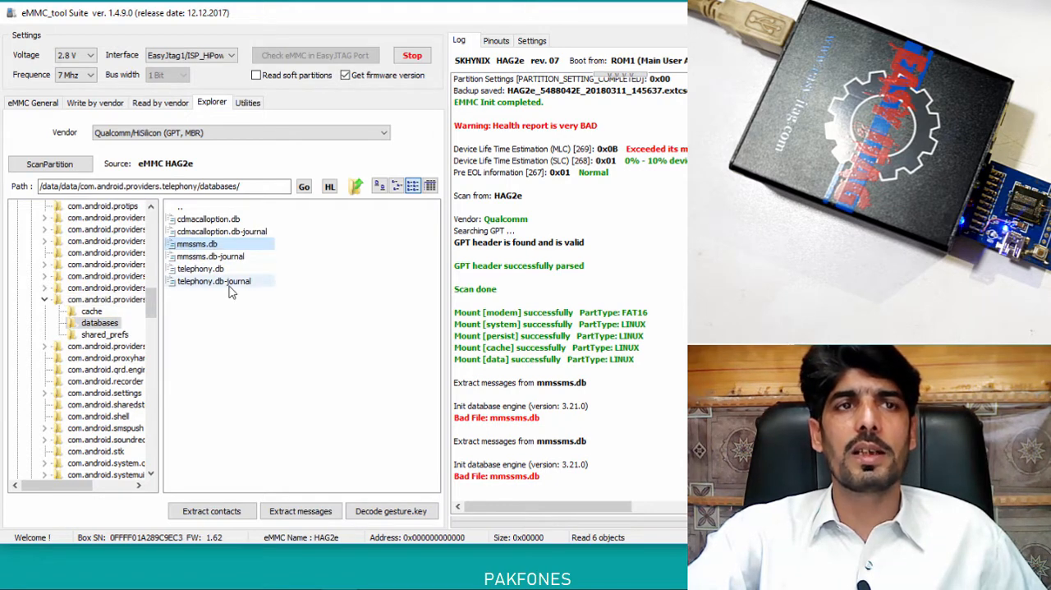
pyautogui.moveTo(152, 305); pyautogui.dragTo(151, 220)
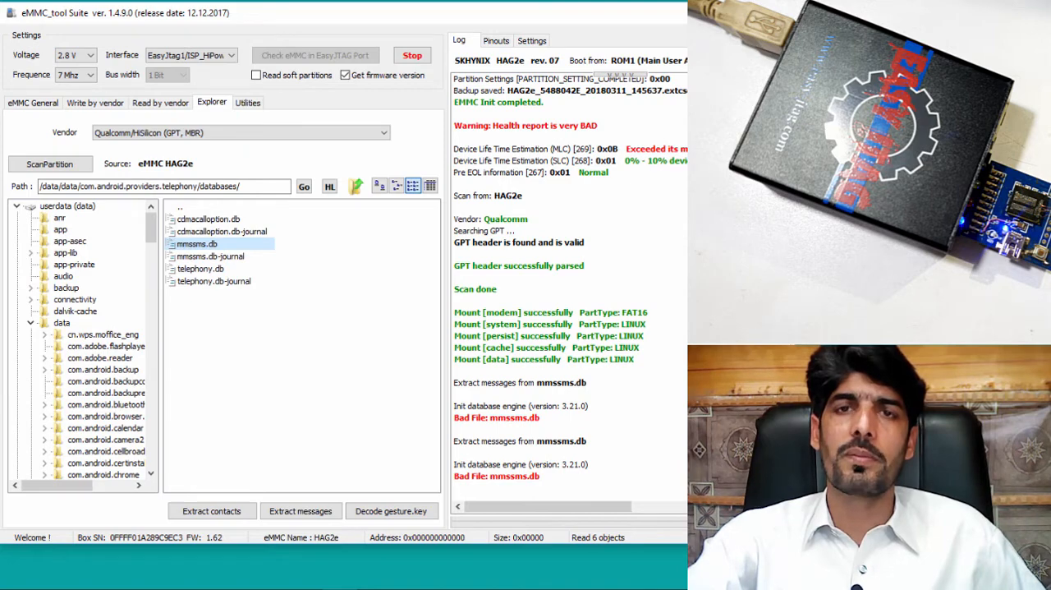
pyautogui.moveTo(783, 448)
pyautogui.mouseDown()
pyautogui.moveTo(782, 364)
pyautogui.moveTo(783, 467)
pyautogui.mouseUp()
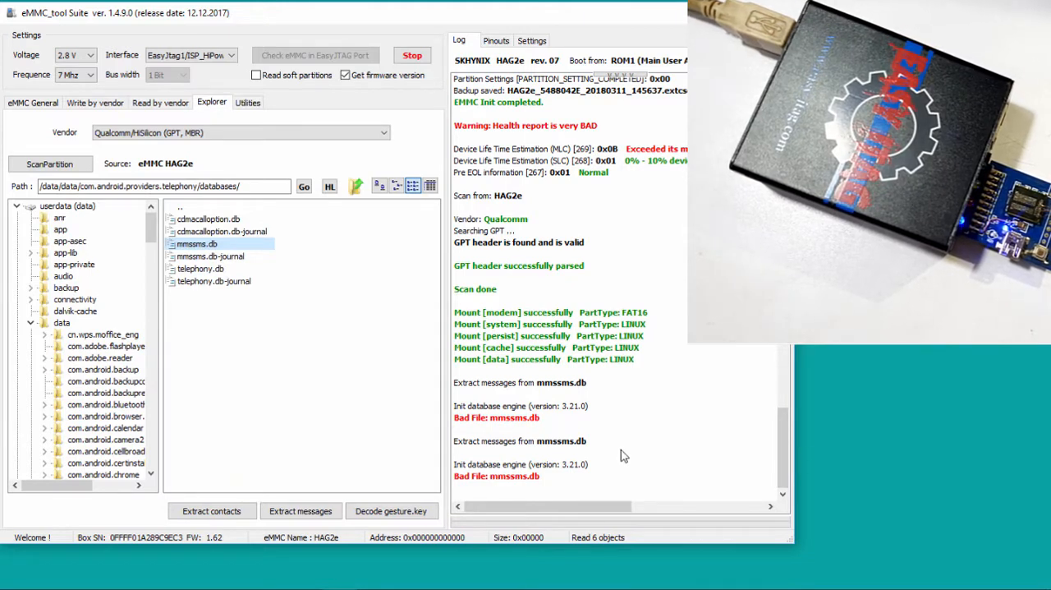
pyautogui.moveTo(304, 589)
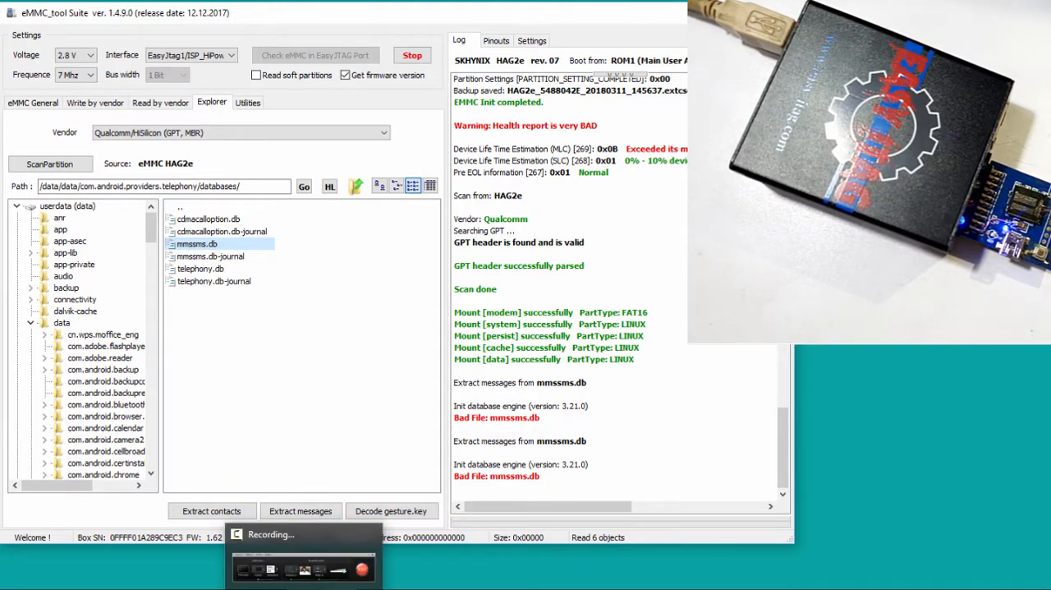